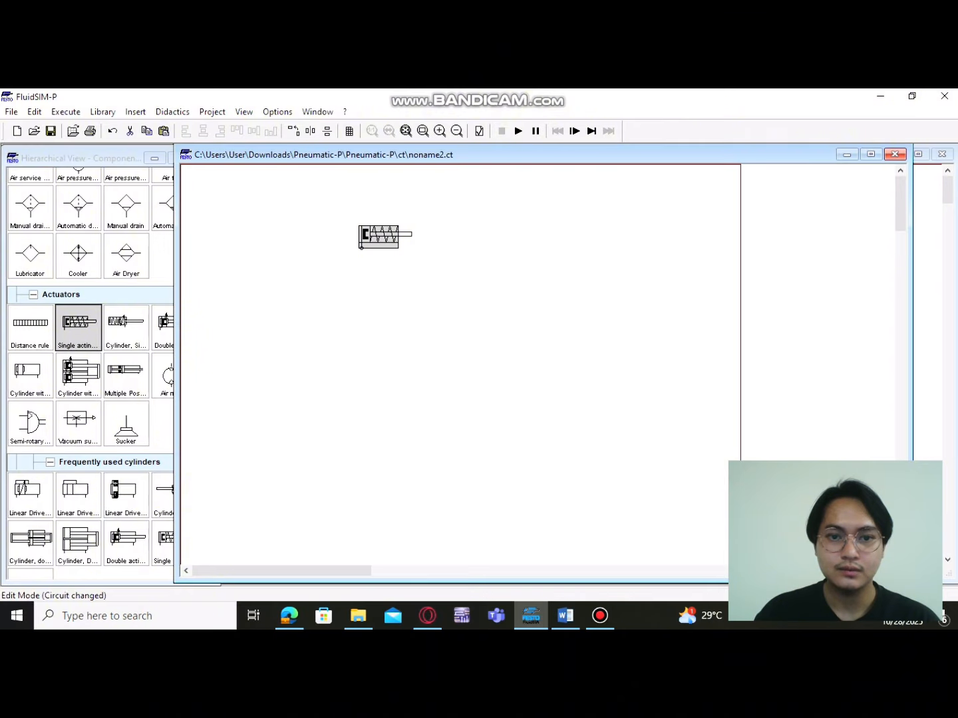
Move the single-acting cylinder slightly left on the enlarged circuit sheet
click(439, 131)
drag(465, 267, 388, 260)
click(406, 312)
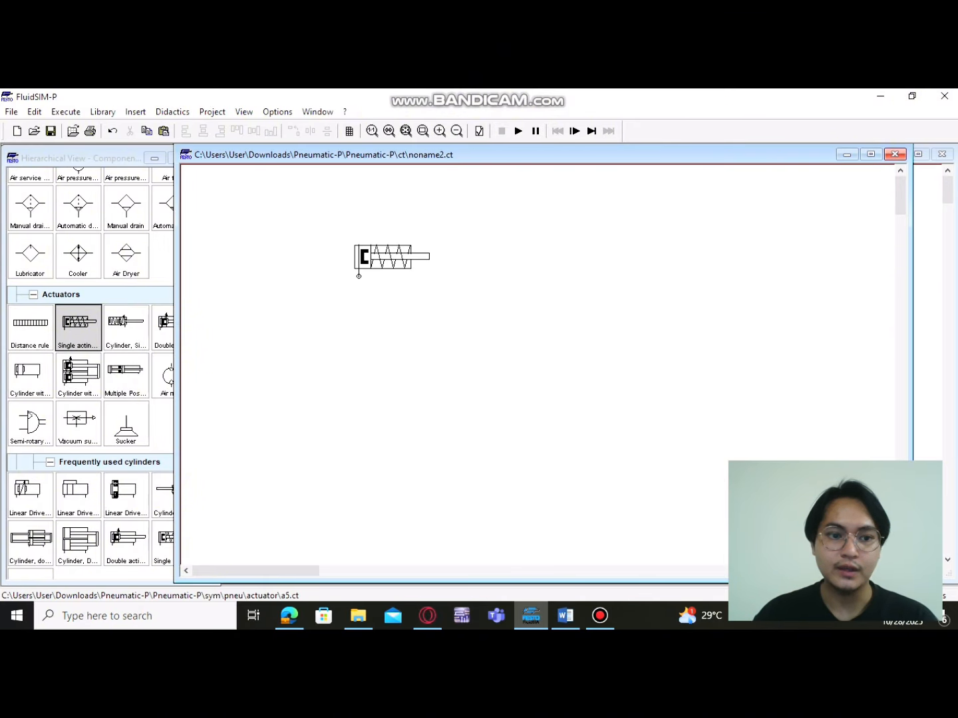
Place a compressed air supply directly below the single-acting cylinder and connect it to the cylinder's port
scroll(89, 365, up, 1)
scroll(90, 343, up, 2)
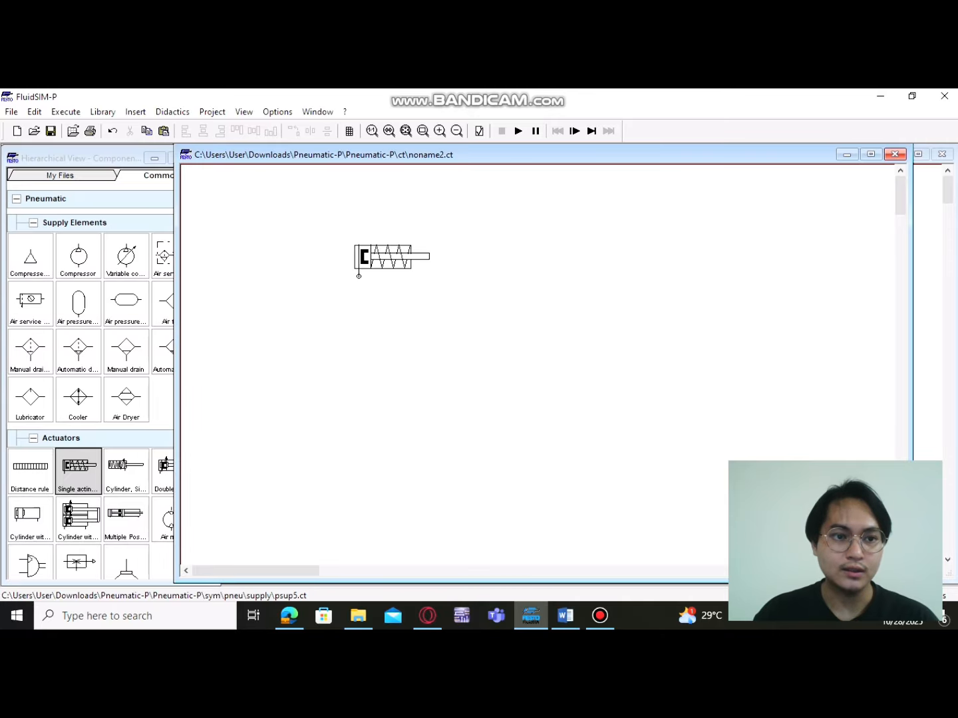
drag(31, 258, 357, 276)
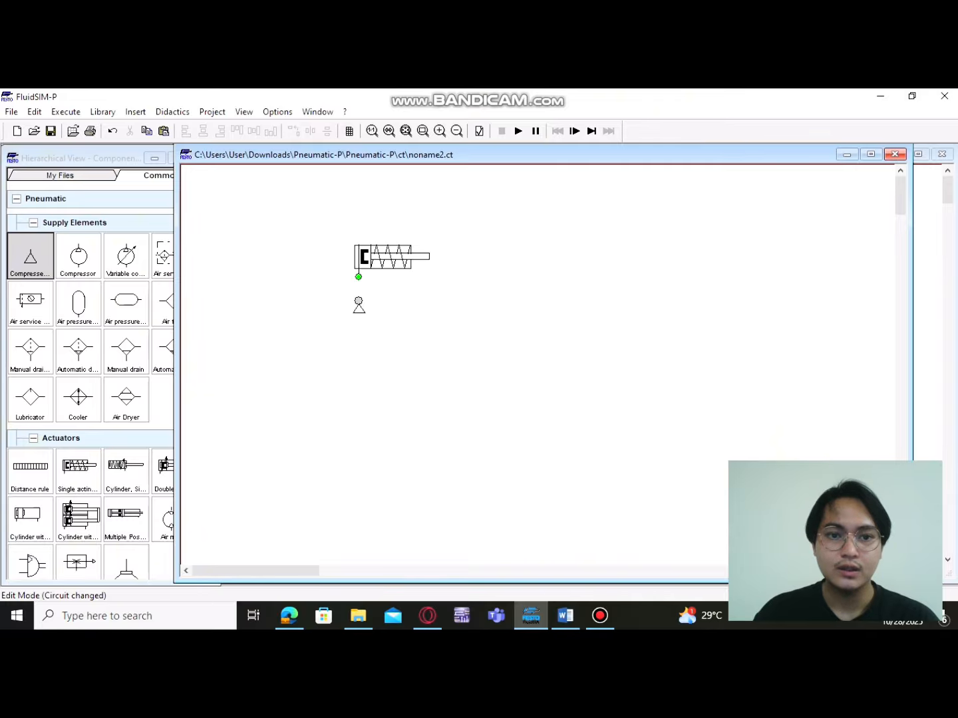
drag(358, 276, 359, 277)
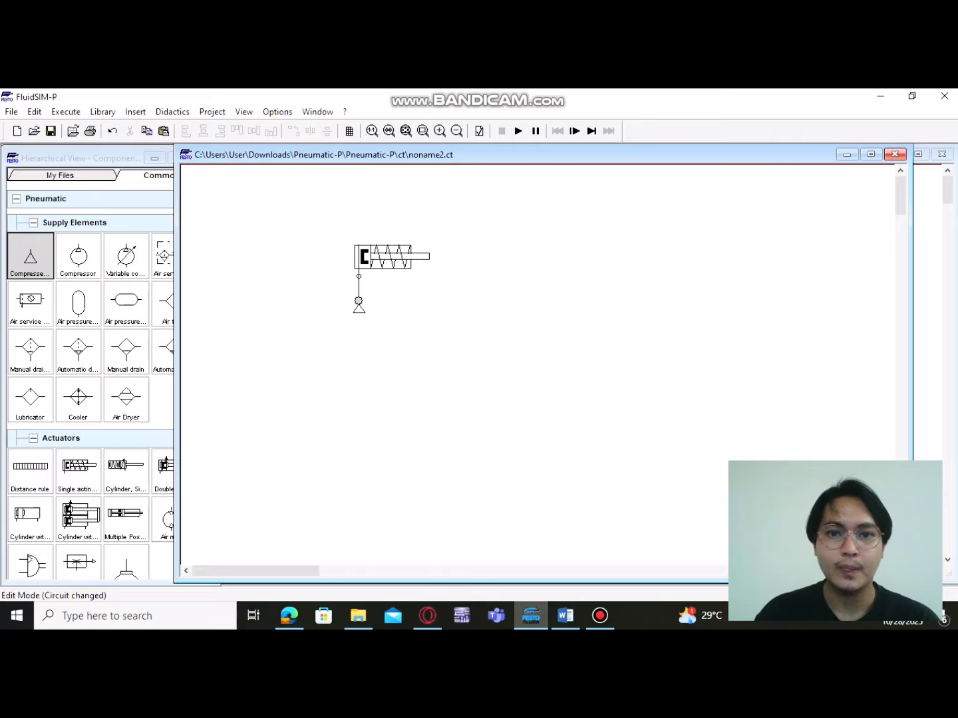
Run the simulation of the directly supplied cylinder twice, stopping it after each run
click(518, 130)
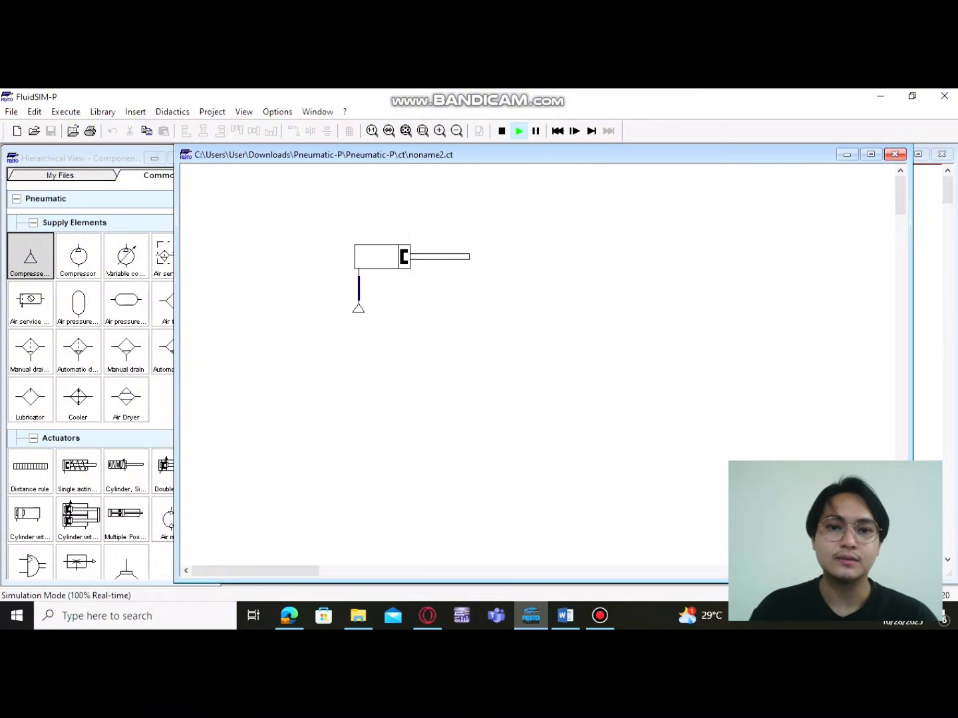
click(501, 131)
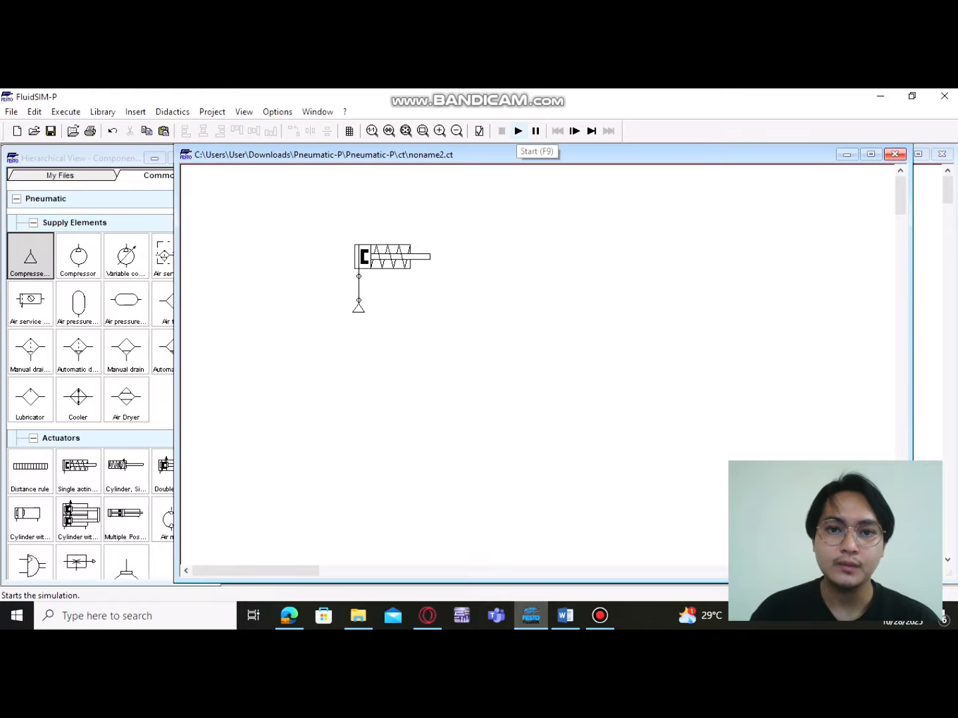
click(518, 131)
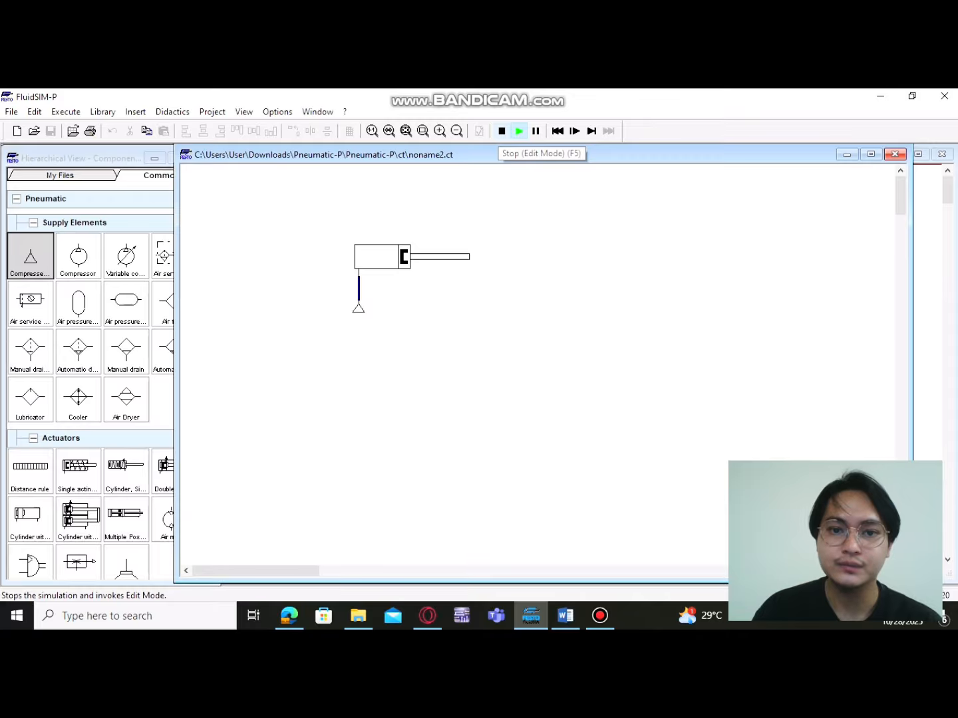
click(501, 131)
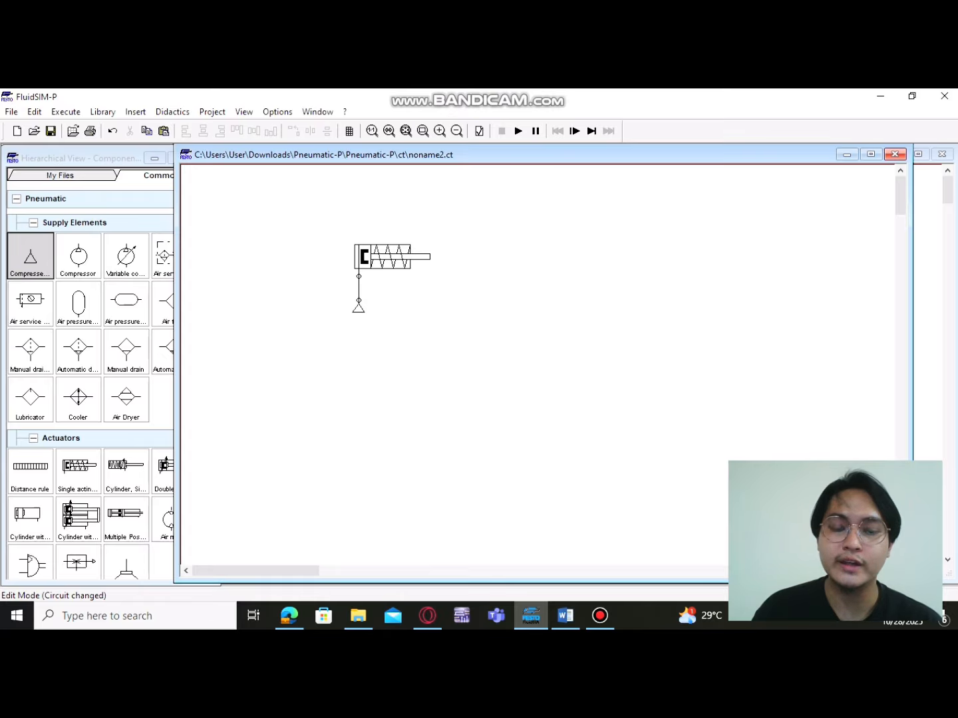
Move the compressed air supply down and place a 3/n way valve between it and the cylinder, with the supply under port 1
mouse_move(360, 265)
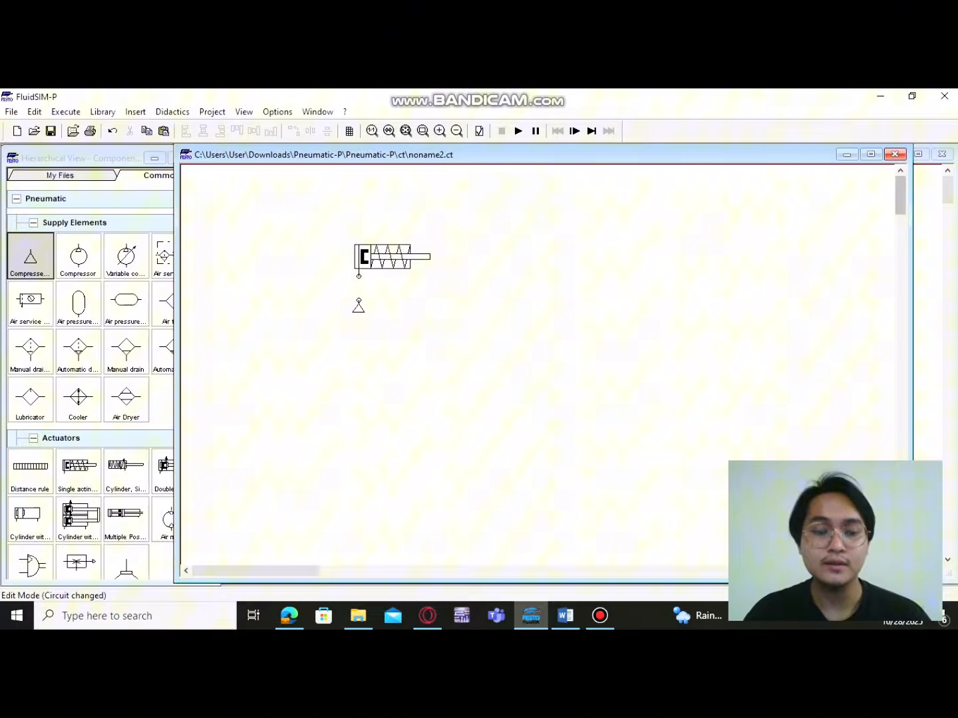
drag(358, 306, 359, 391)
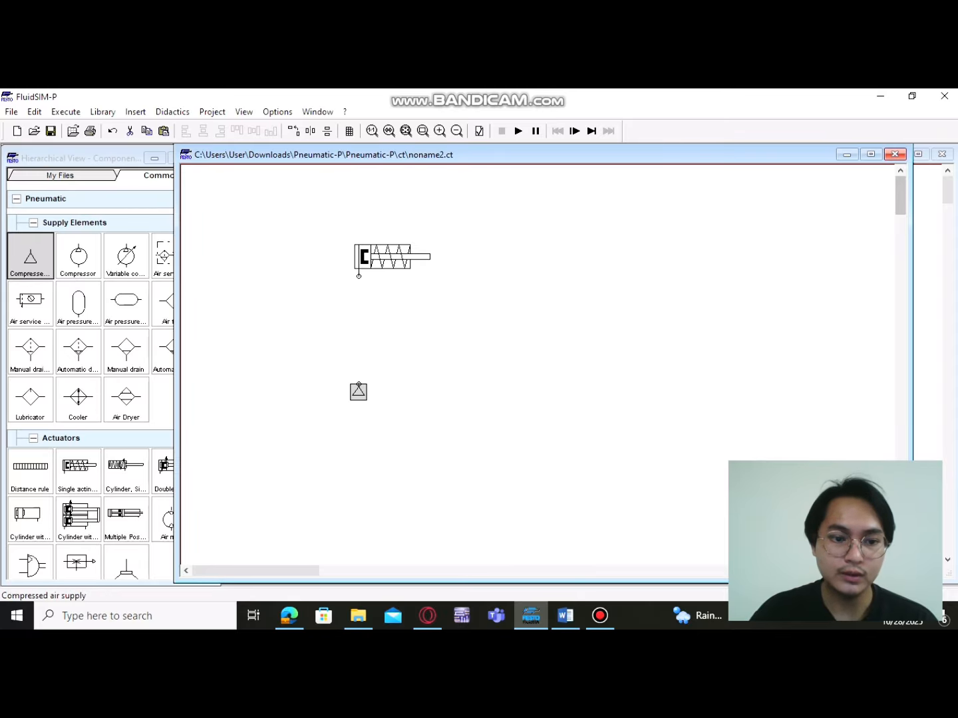
scroll(125, 495, down, 6)
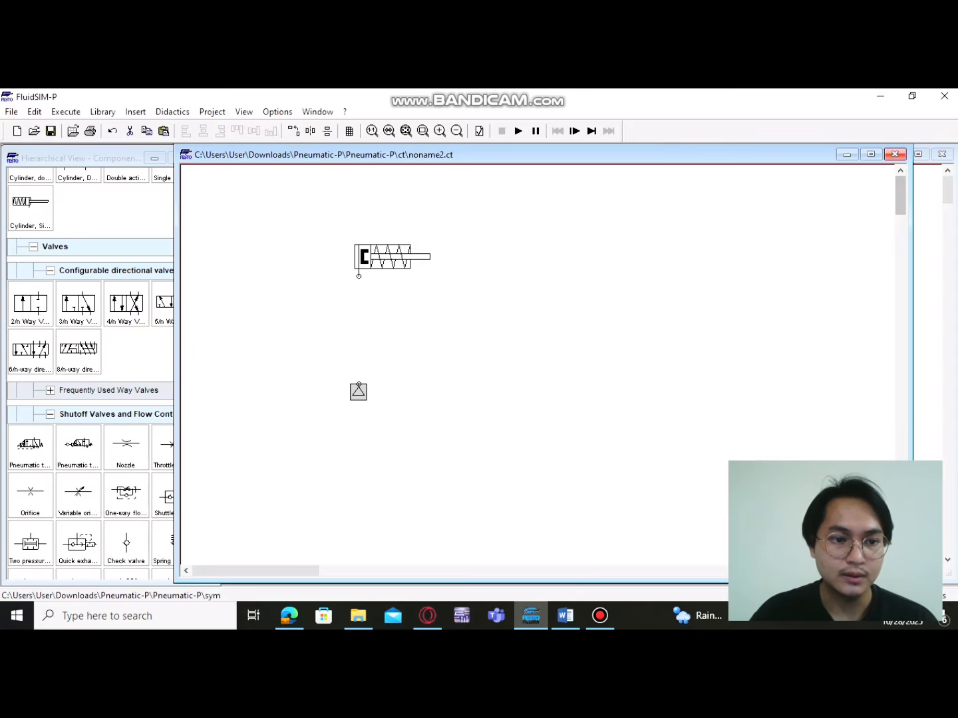
drag(78, 302, 388, 395)
drag(383, 348, 365, 348)
drag(389, 396, 371, 410)
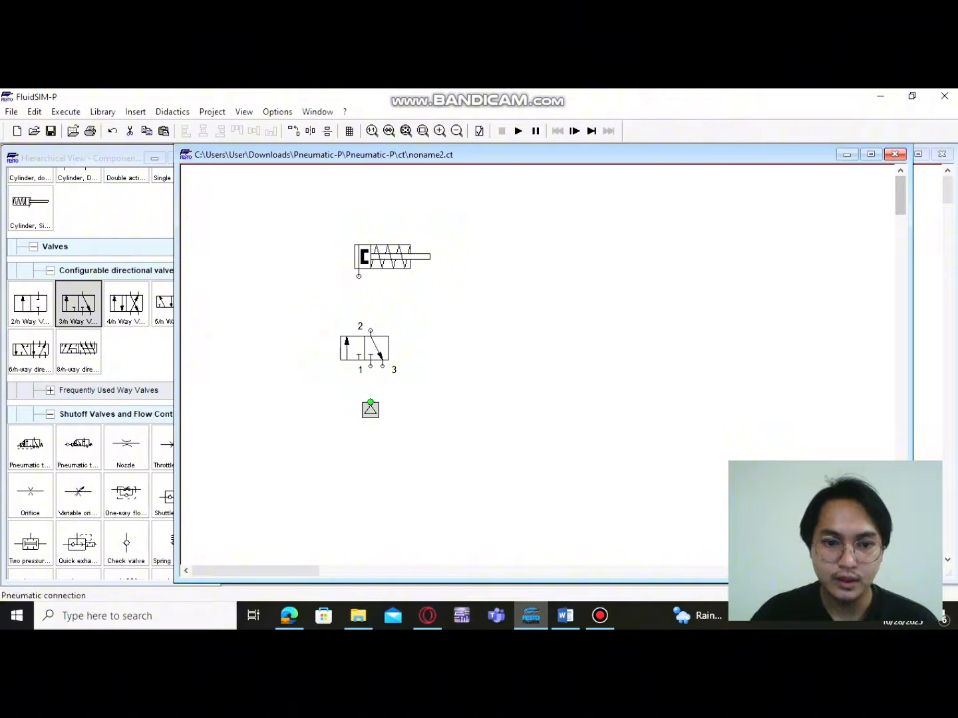
Connect the air supply to valve port 1 and port 2 to the cylinder, aligning the cylinder for a straight line
click(370, 402)
drag(370, 402, 371, 365)
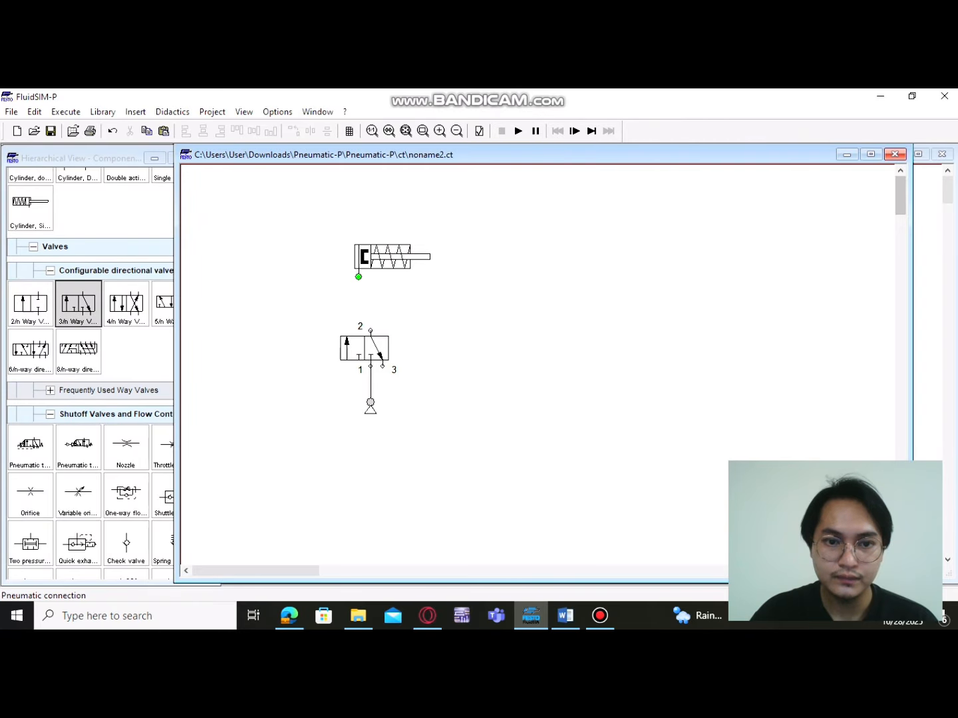
drag(371, 330, 359, 276)
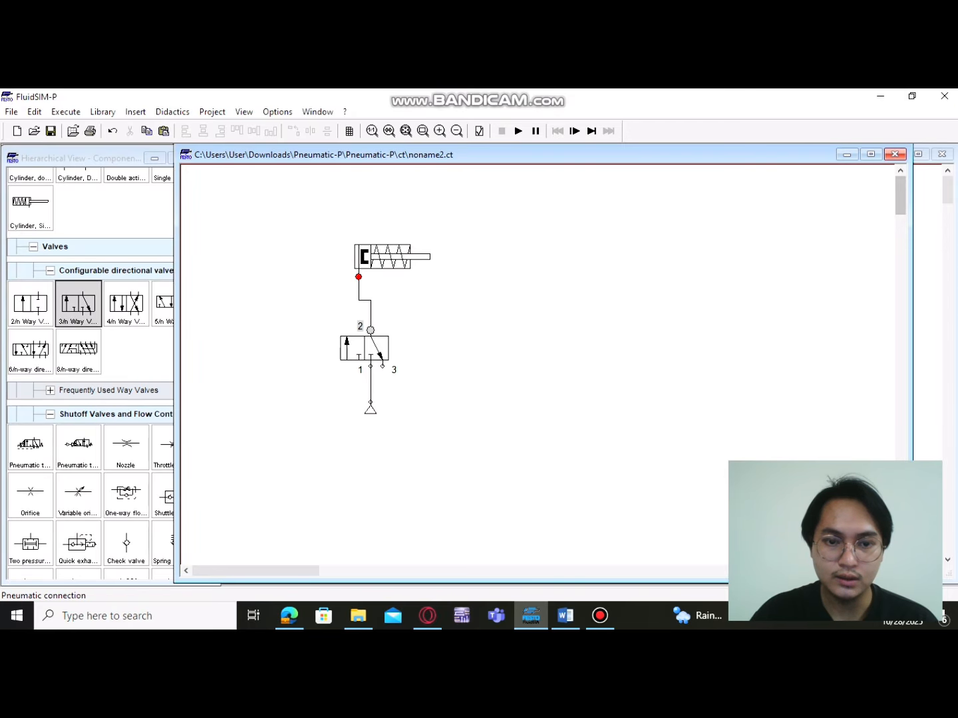
mouse_move(383, 256)
mouse_down()
mouse_move(429, 255)
mouse_move(399, 238)
mouse_move(394, 250)
mouse_up()
click(459, 297)
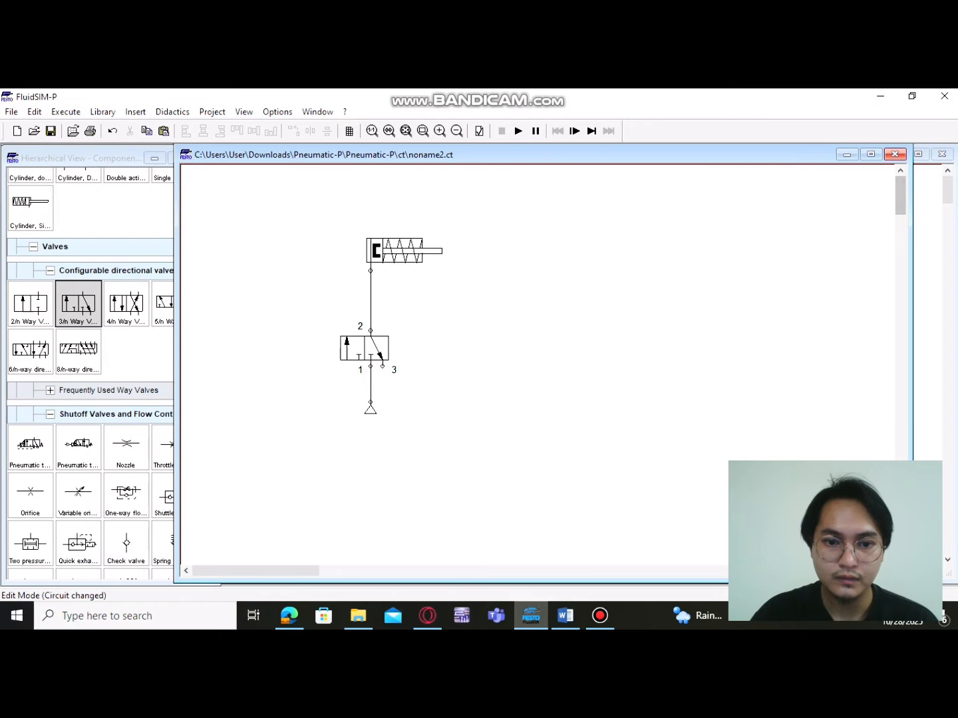
Set the terminator of the 3/n way valve's port 3 to the silencer symbol
right_click(382, 366)
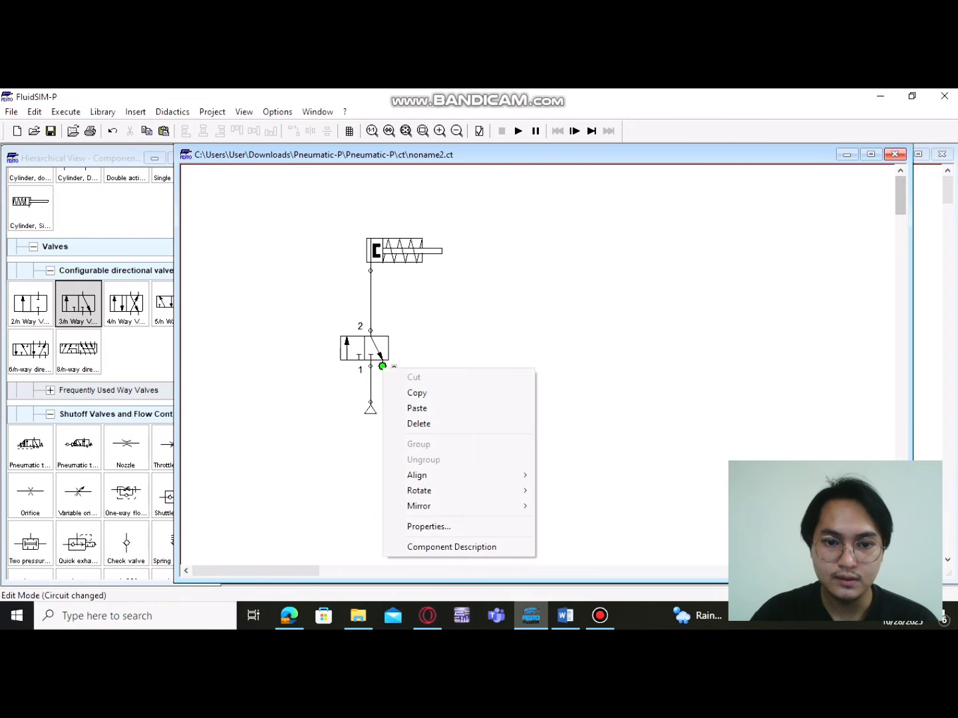
click(425, 526)
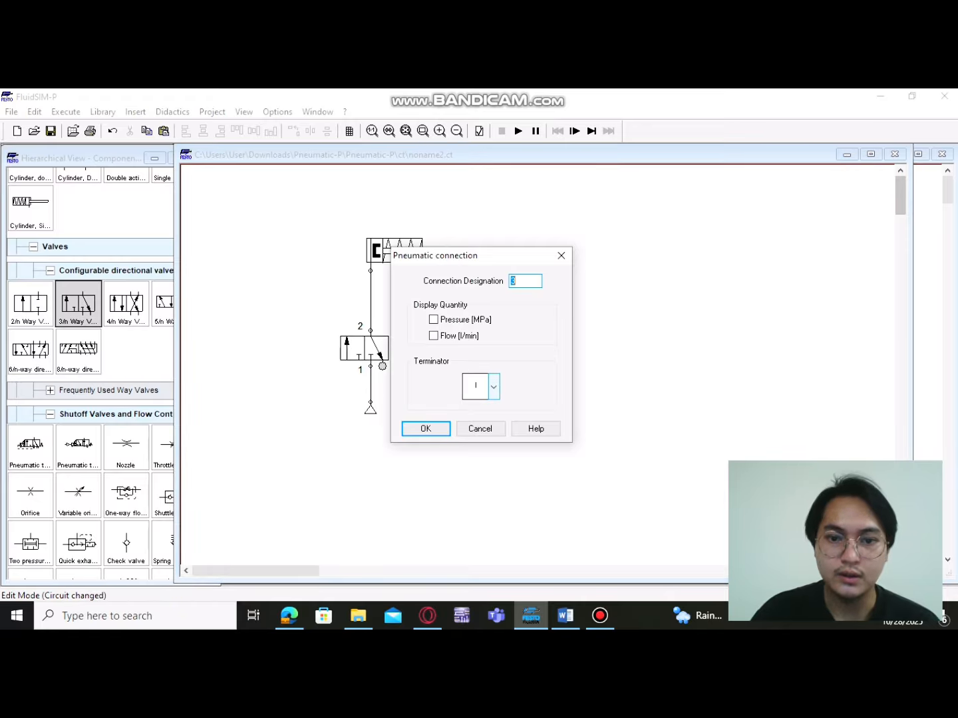
click(494, 386)
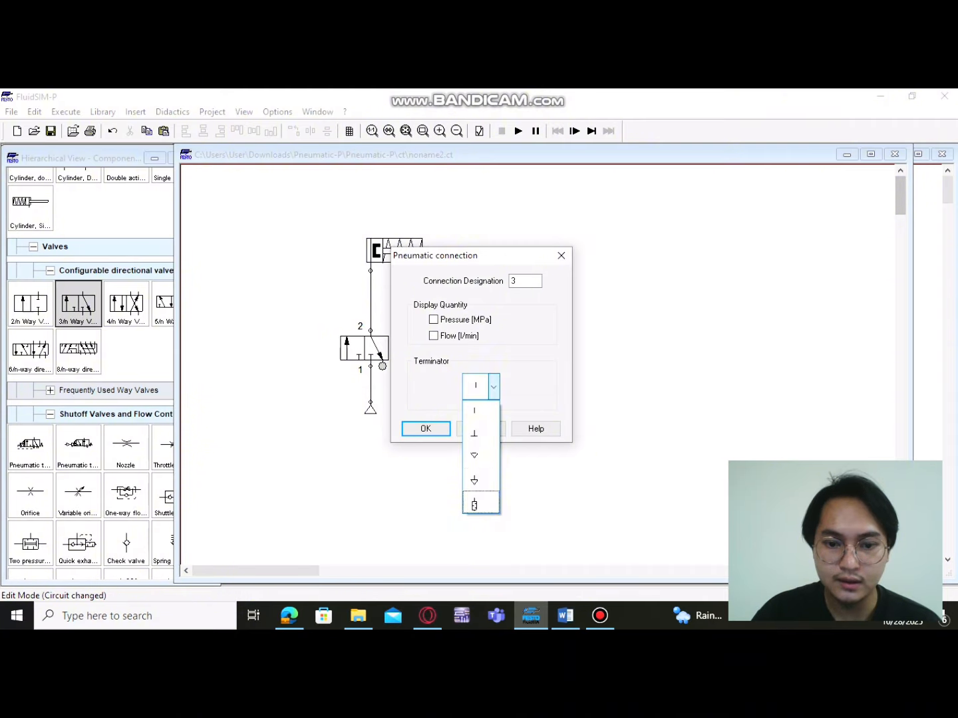
click(475, 503)
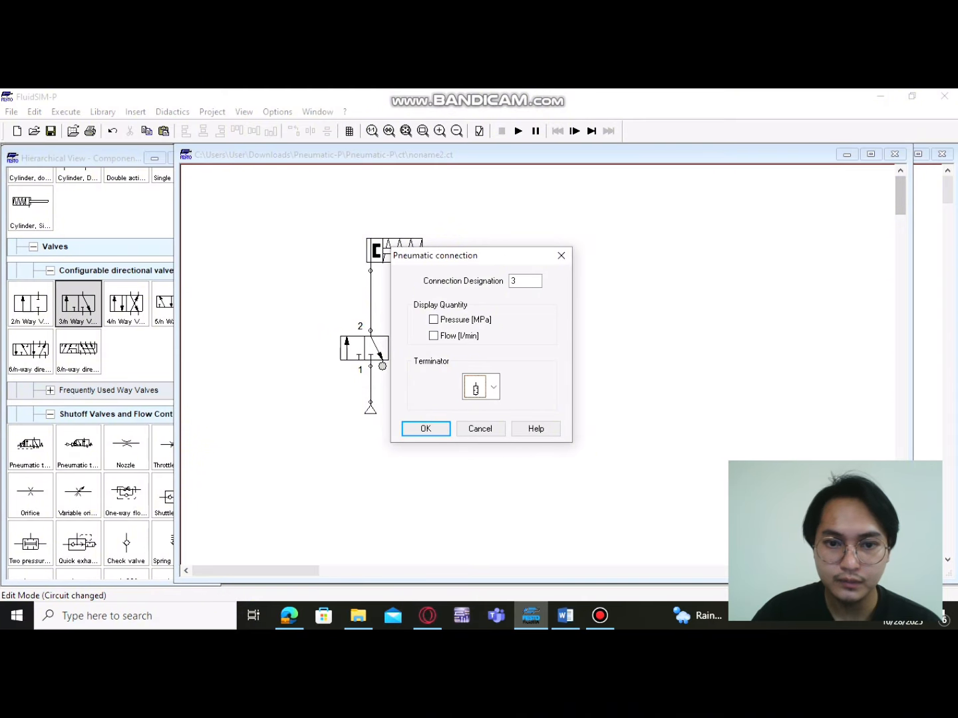
click(426, 428)
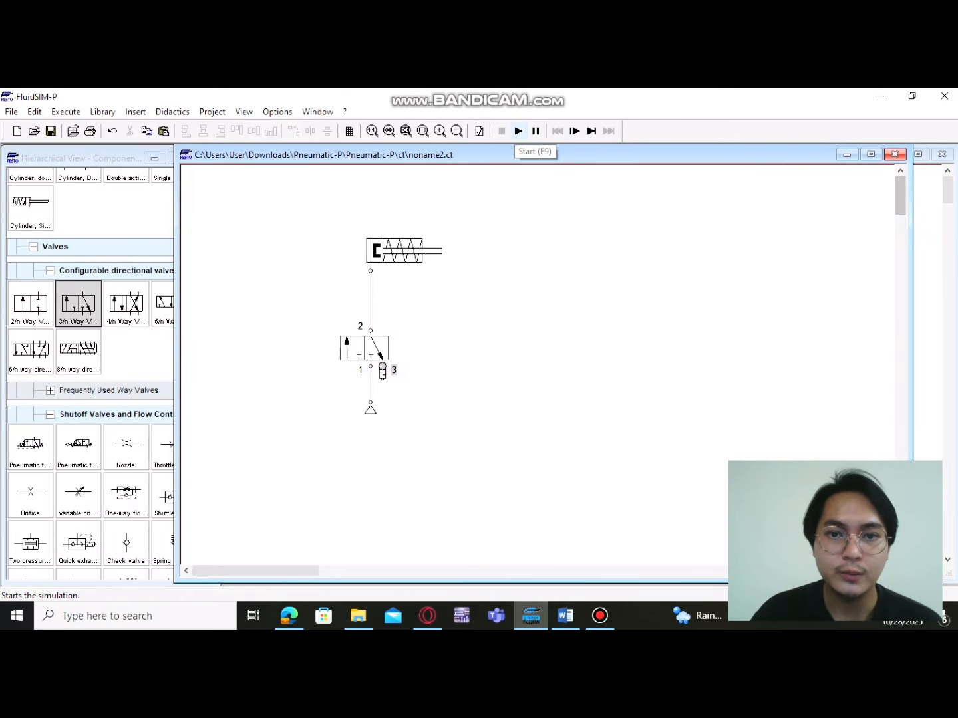
Simulate the circuit and switch the 3/n way valve to extend and retract the cylinder
click(517, 131)
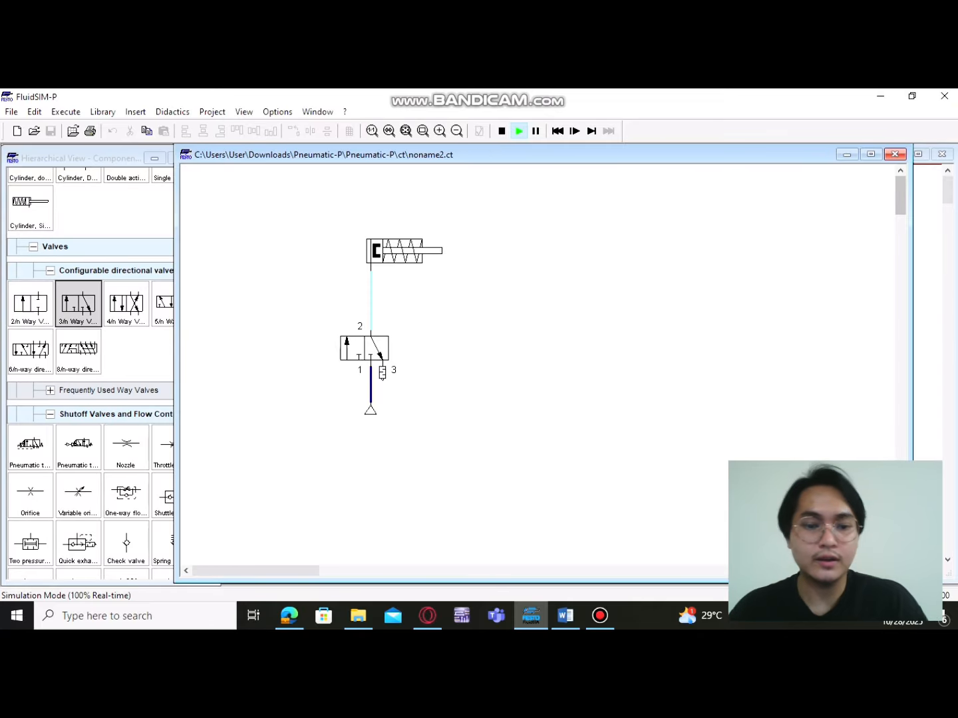
click(364, 348)
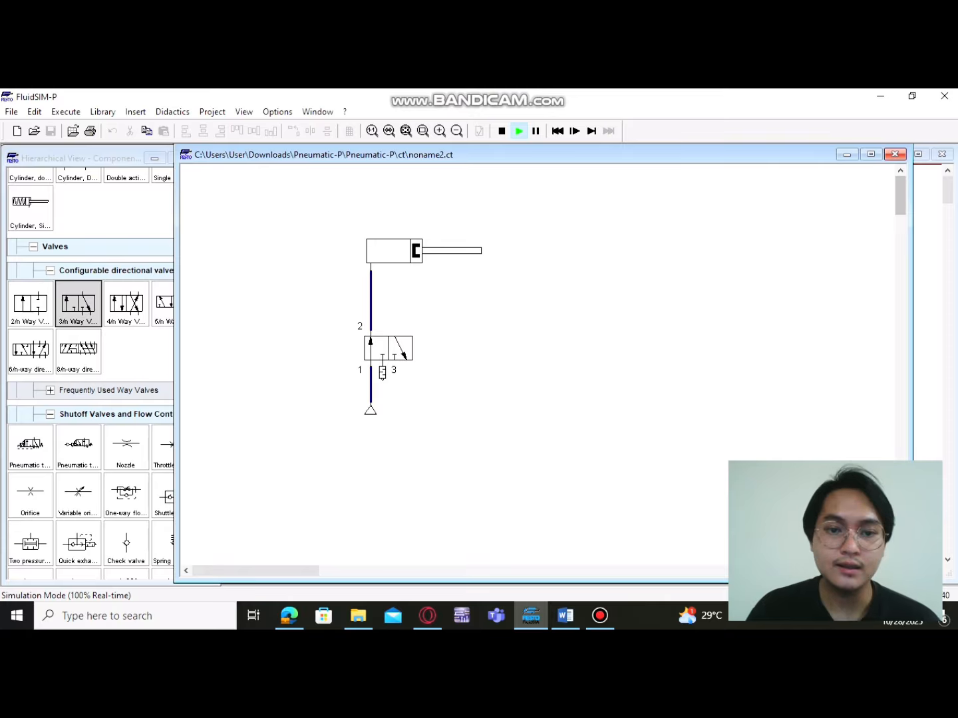
click(377, 347)
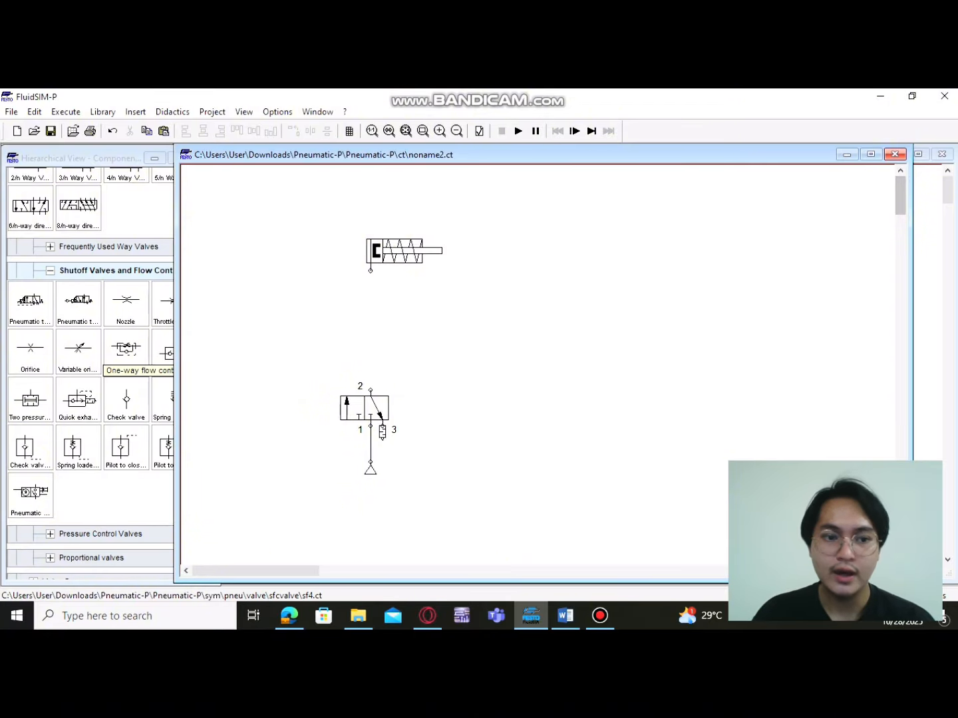
Place a one-way flow control valve between the cylinder and the 3/n way valve, rotated upright and aligned with the cylinder port
click(126, 351)
drag(127, 350, 367, 318)
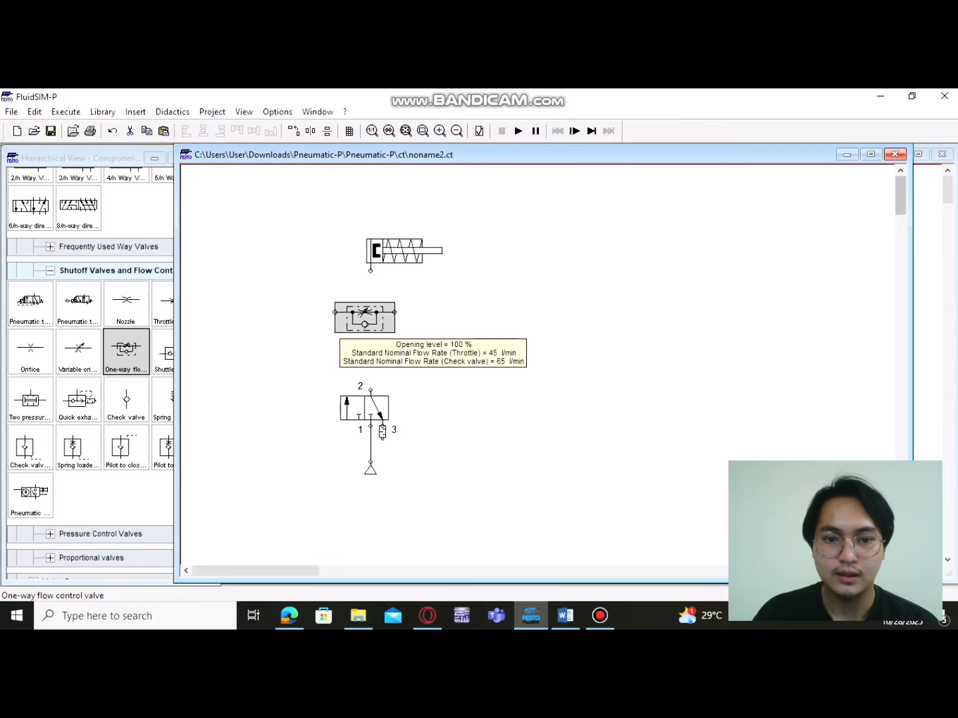
drag(366, 318, 365, 324)
right_click(384, 329)
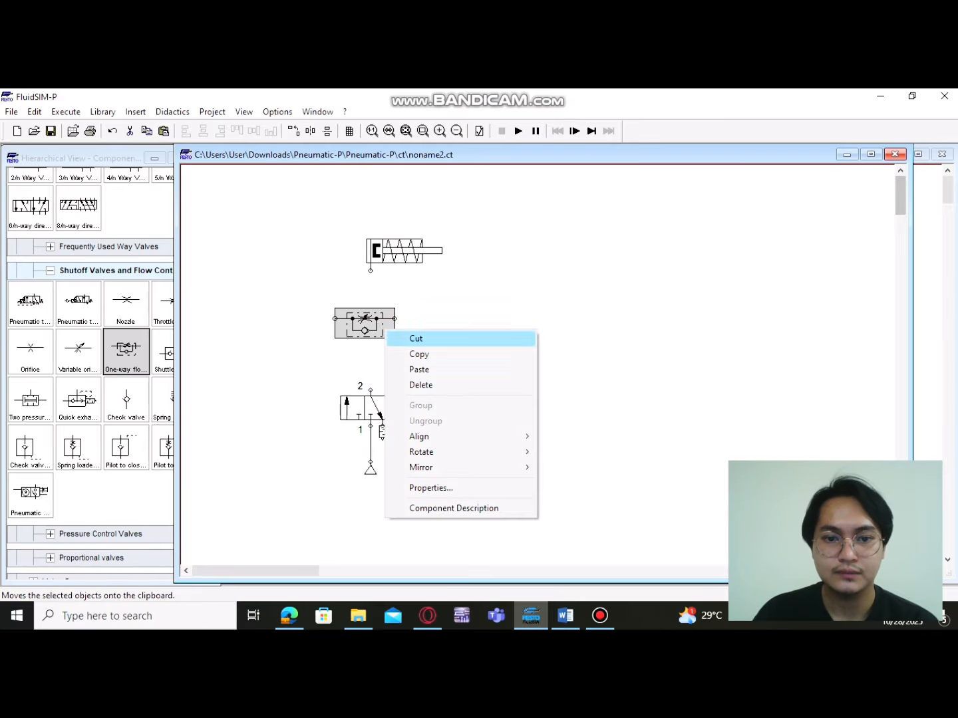
mouse_move(433, 452)
click(562, 452)
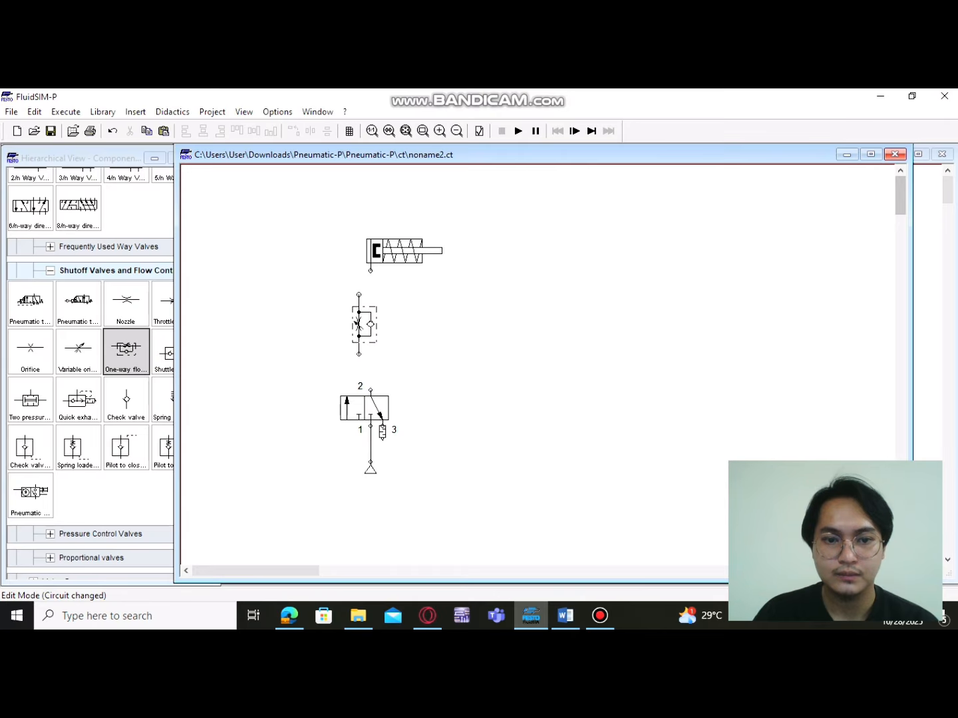
drag(357, 325, 369, 332)
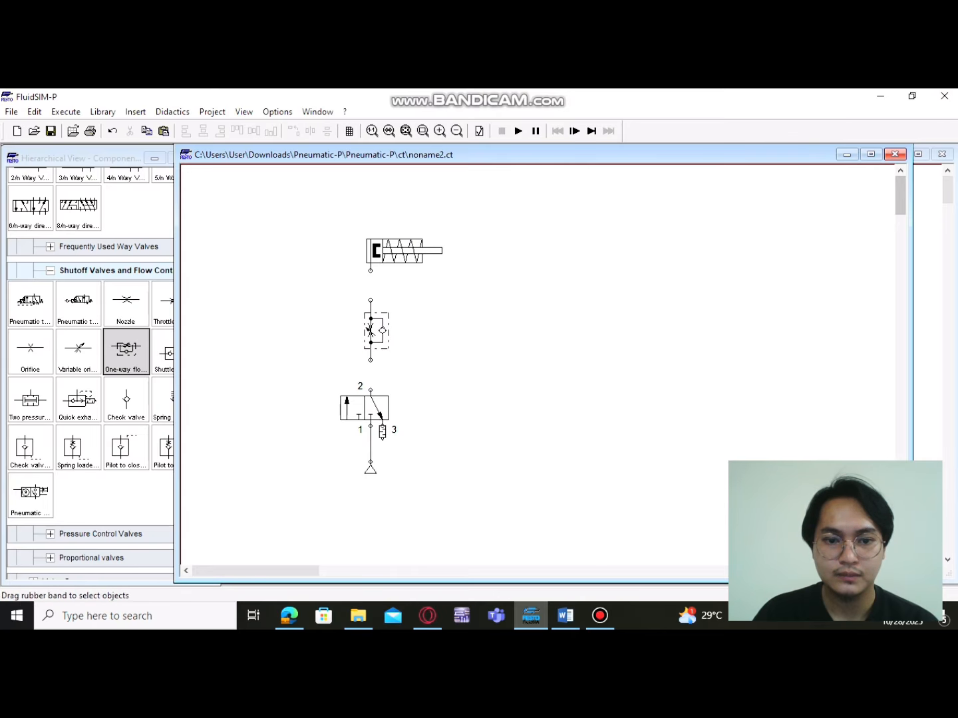
Shift the 3/n way valve and air supply down together, and connect the flow control valve's upper port to the cylinder
drag(324, 365, 426, 481)
drag(364, 407, 370, 431)
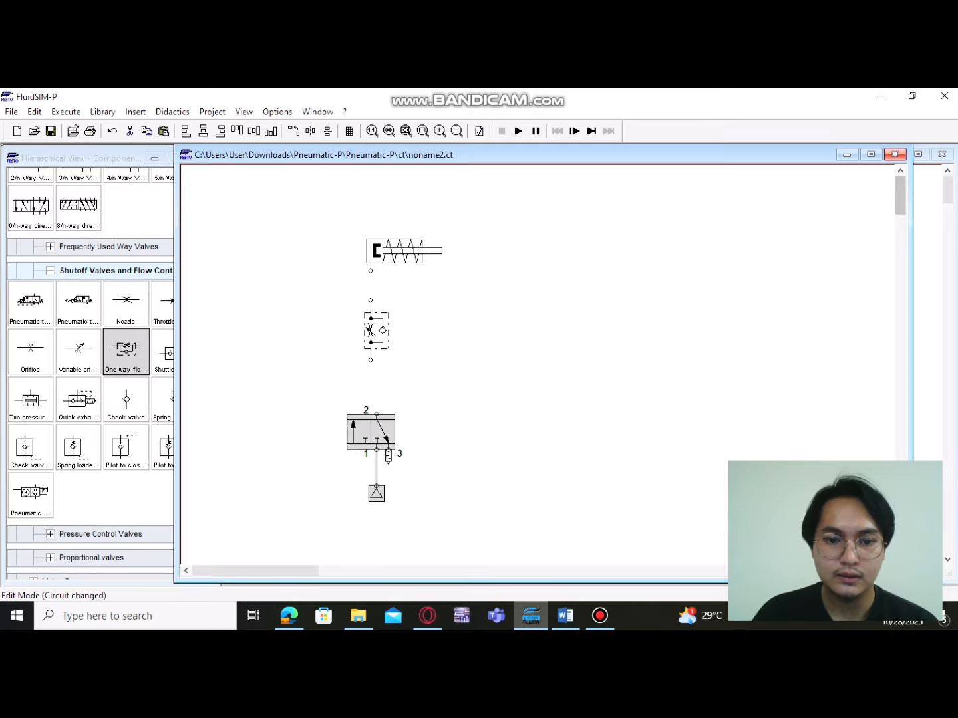
click(425, 392)
drag(370, 301, 370, 301)
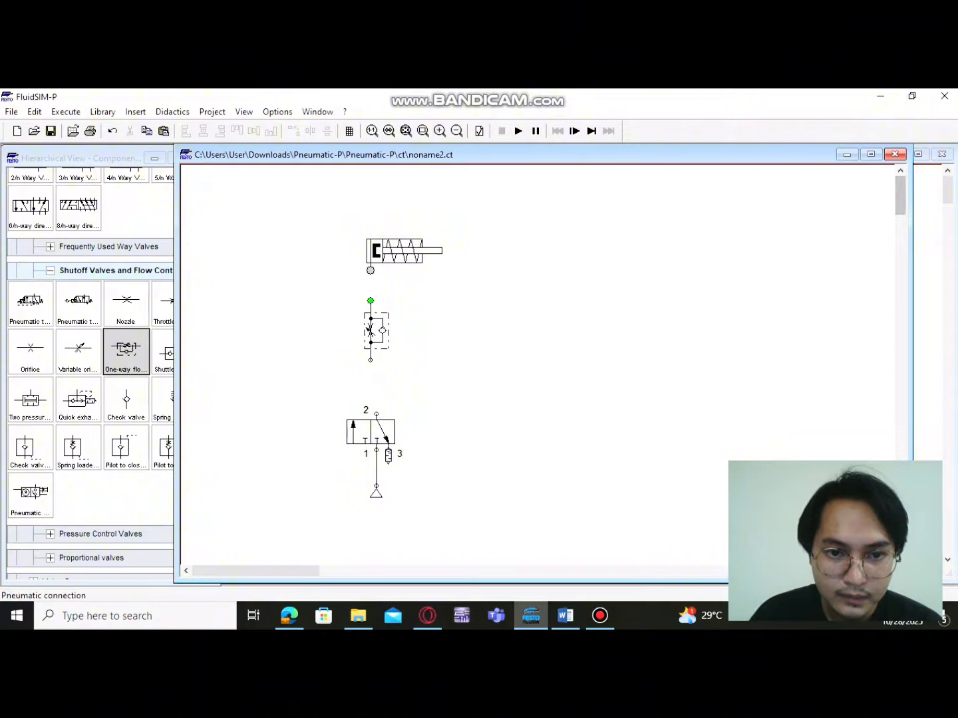
drag(371, 301, 370, 270)
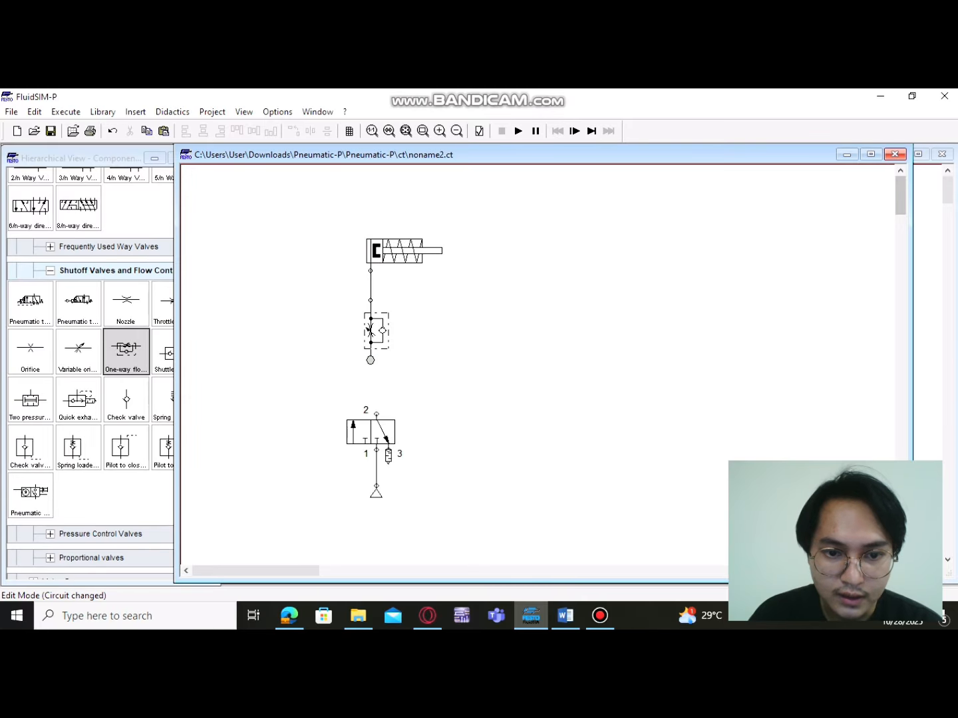
Align the 3/n way valve and air supply under the flow control valve, connecting port 2 to its lower port
drag(380, 432, 373, 432)
click(426, 387)
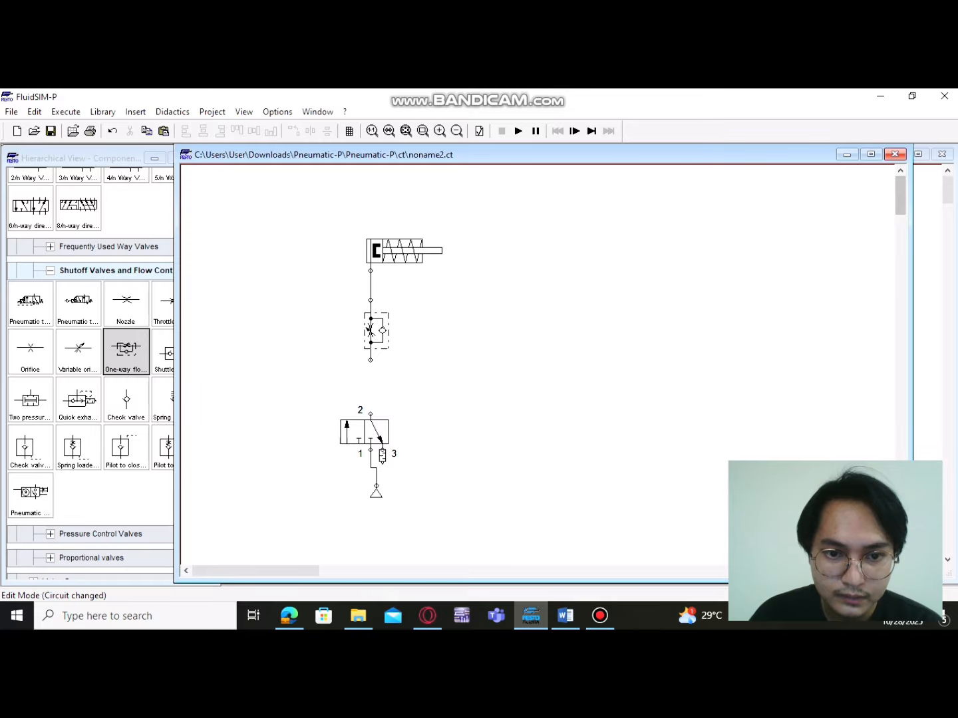
mouse_move(370, 360)
mouse_down()
mouse_move(371, 414)
mouse_move(370, 360)
mouse_up()
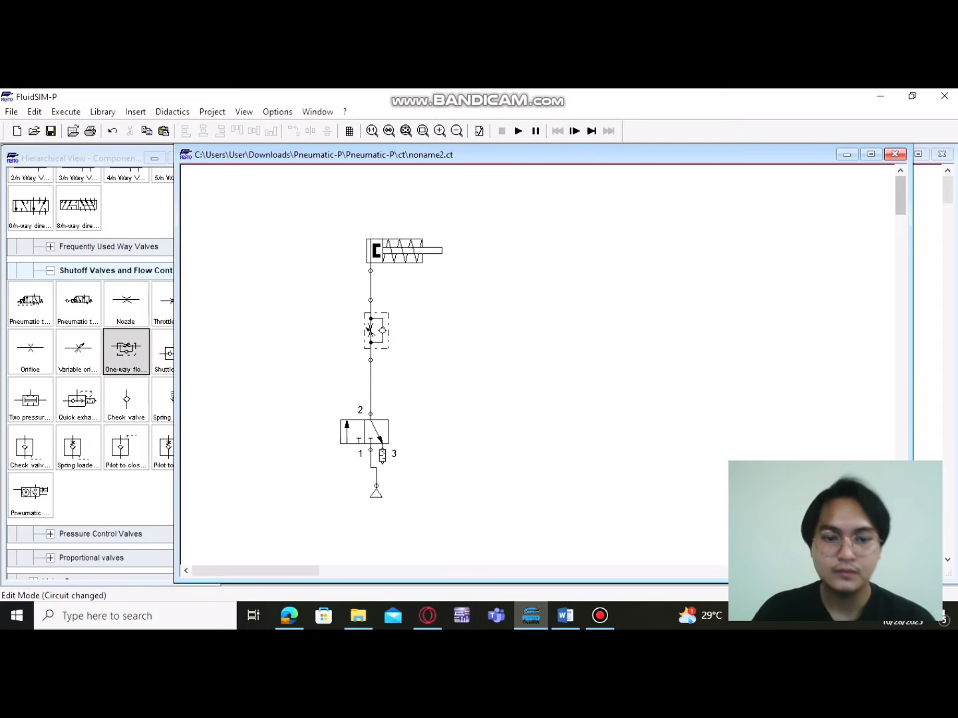
click(375, 495)
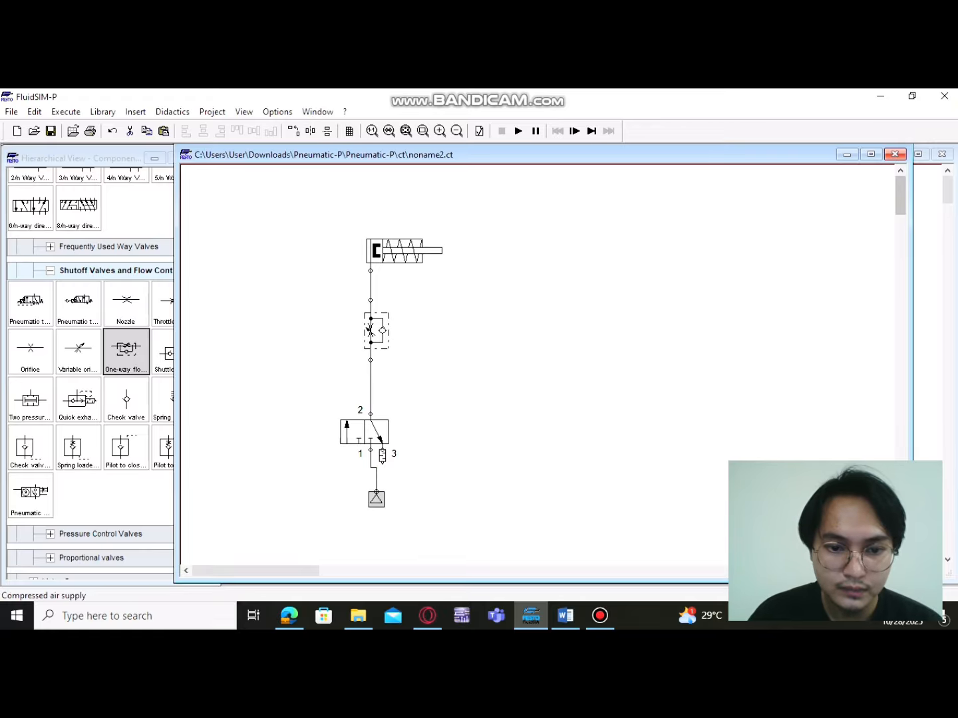
drag(376, 499, 371, 500)
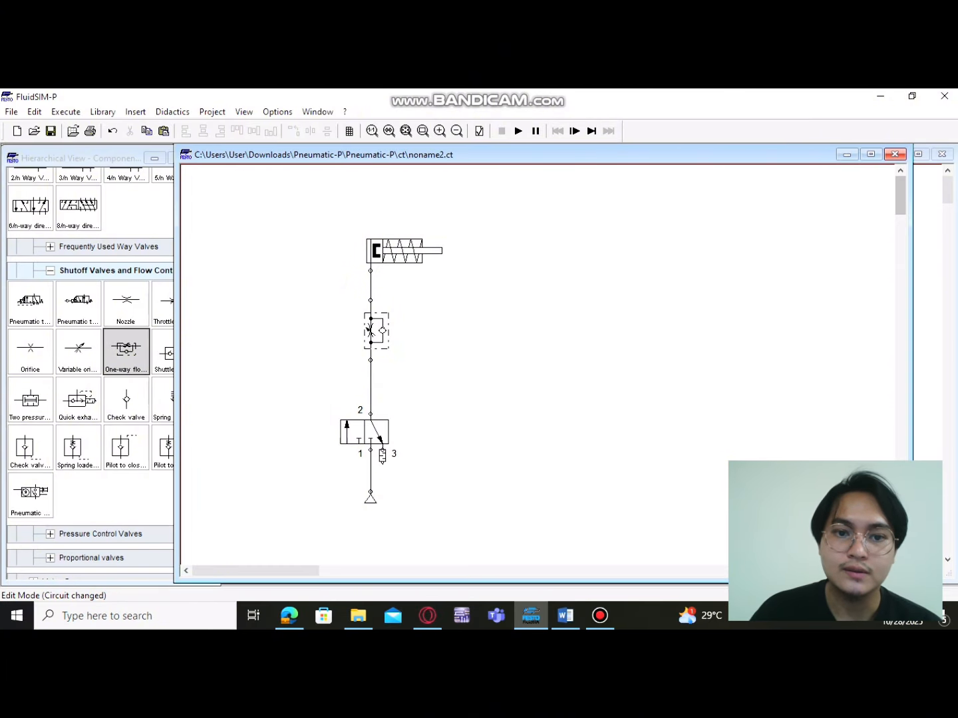
Set the one-way flow control valve's opening level to 100 %
double_click(370, 330)
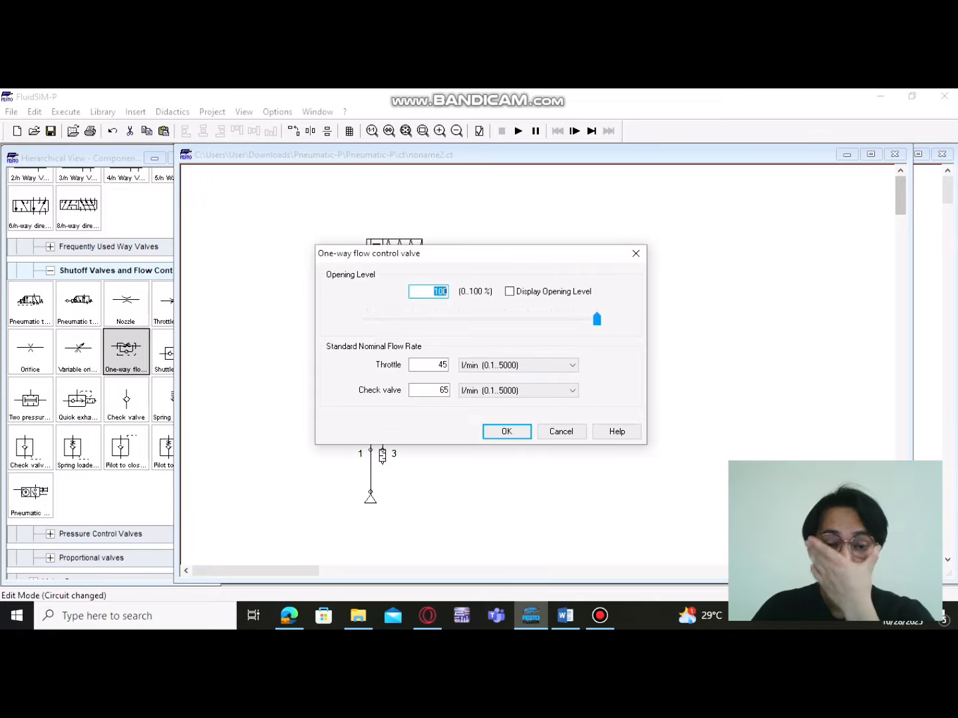
key(BackSpace)
text(100)
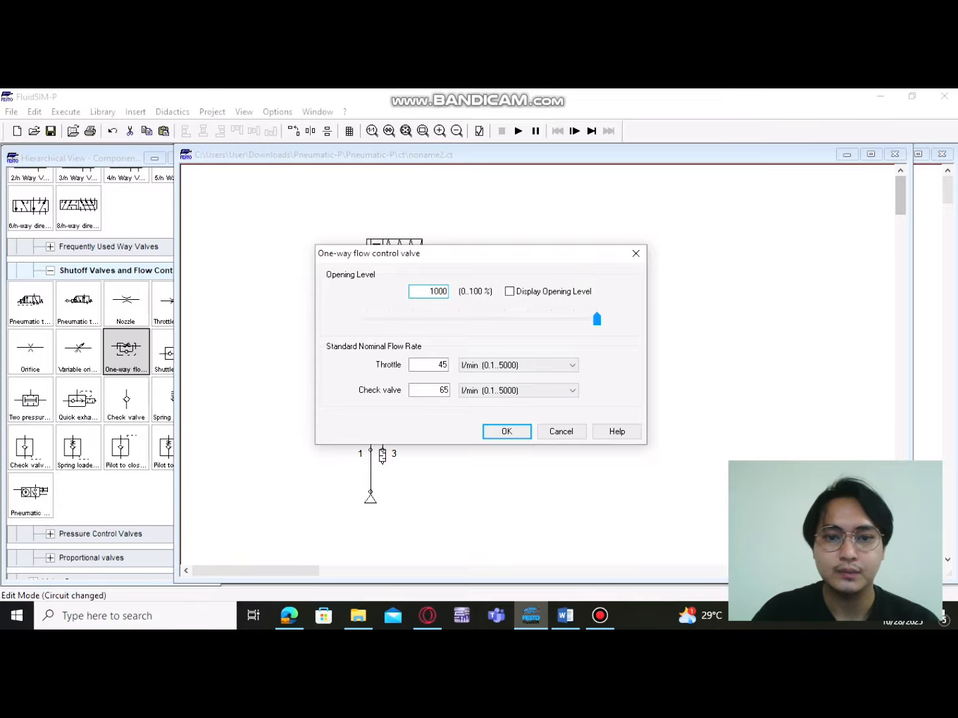
key(BackSpace)
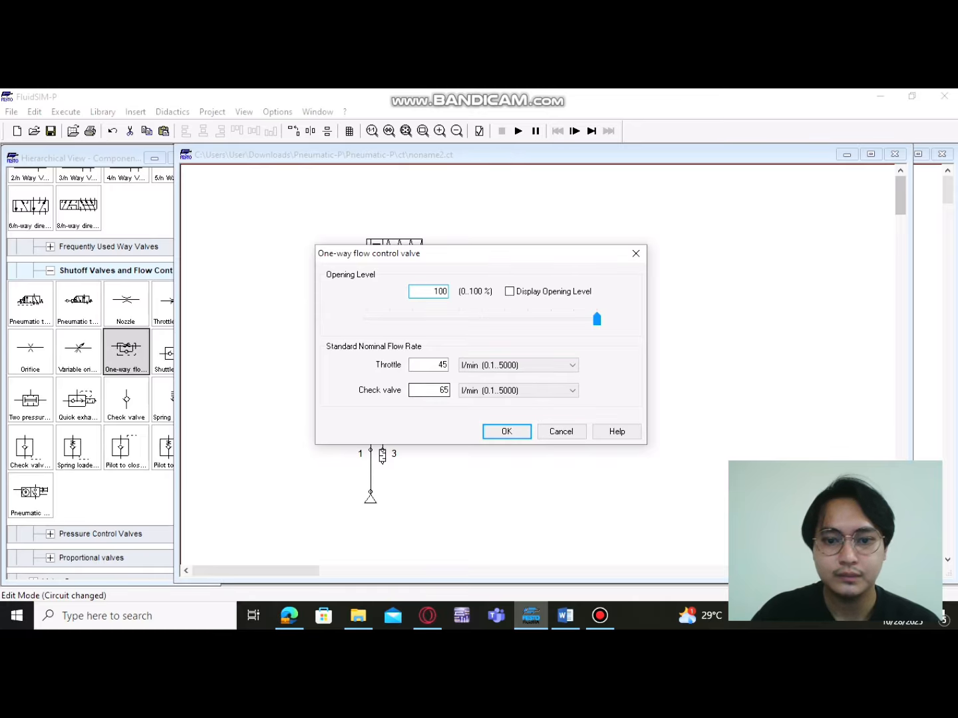
click(507, 432)
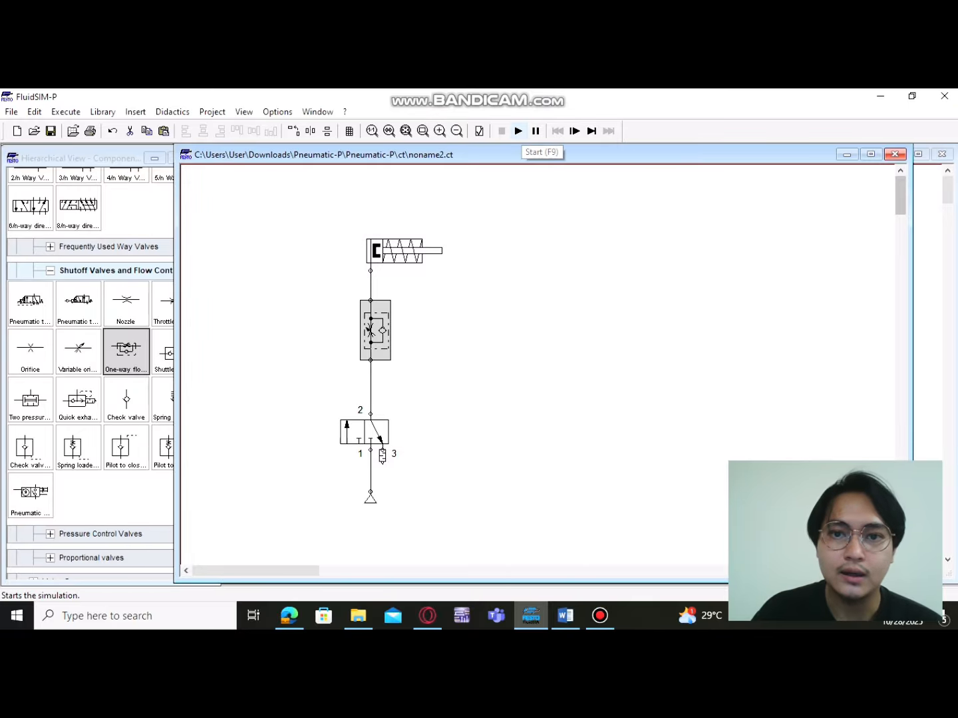
Start the simulation and switch the 3/n way valve to extend and retract the cylinder
click(518, 131)
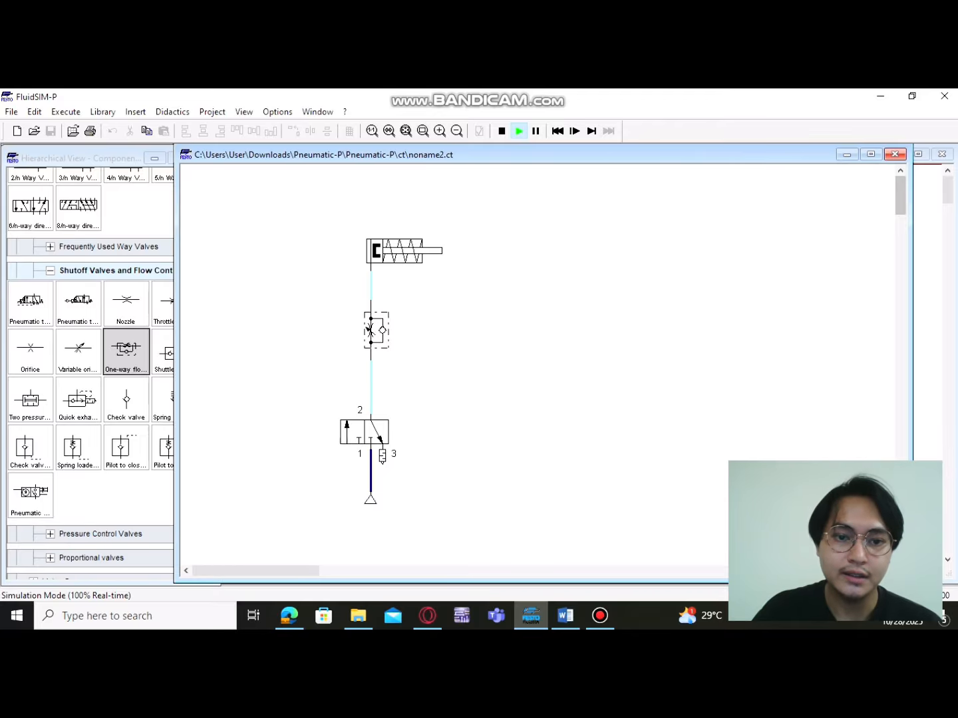
click(364, 432)
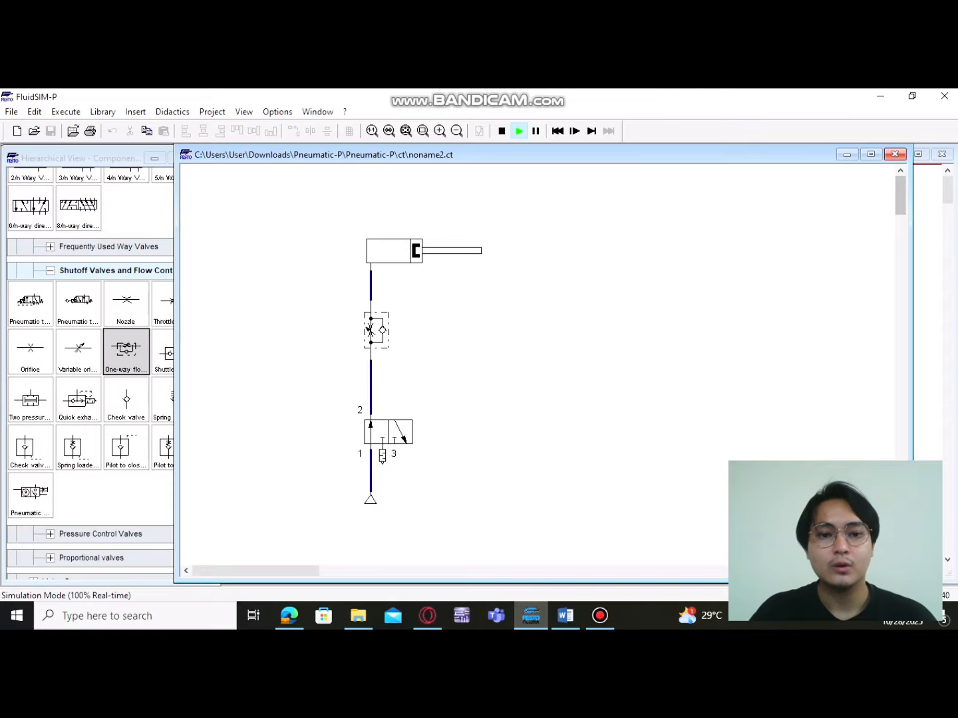
double_click(370, 331)
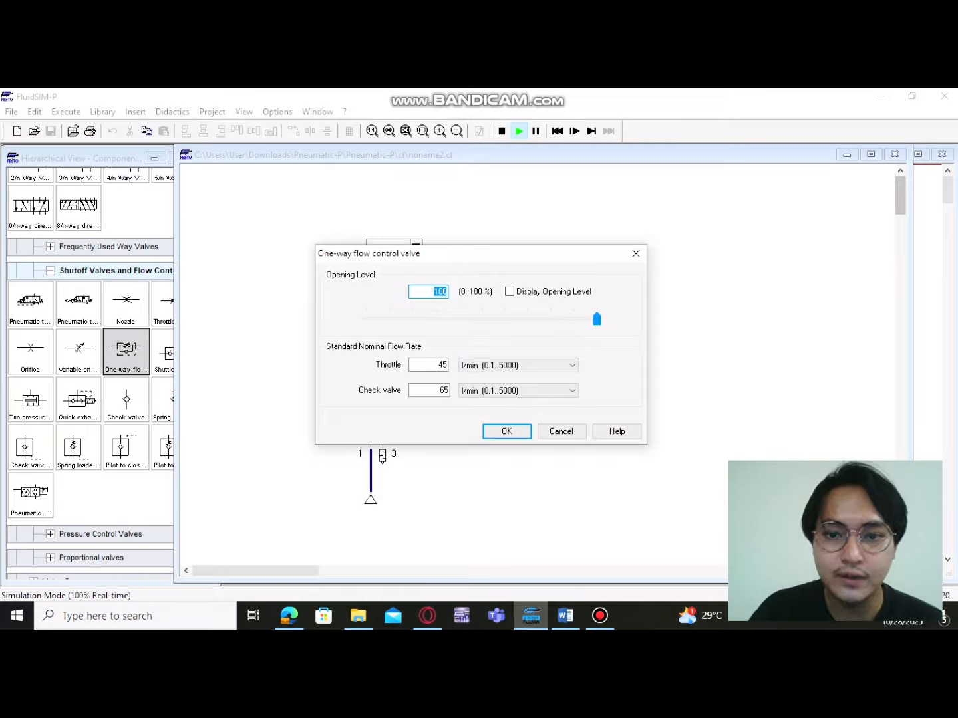
click(636, 253)
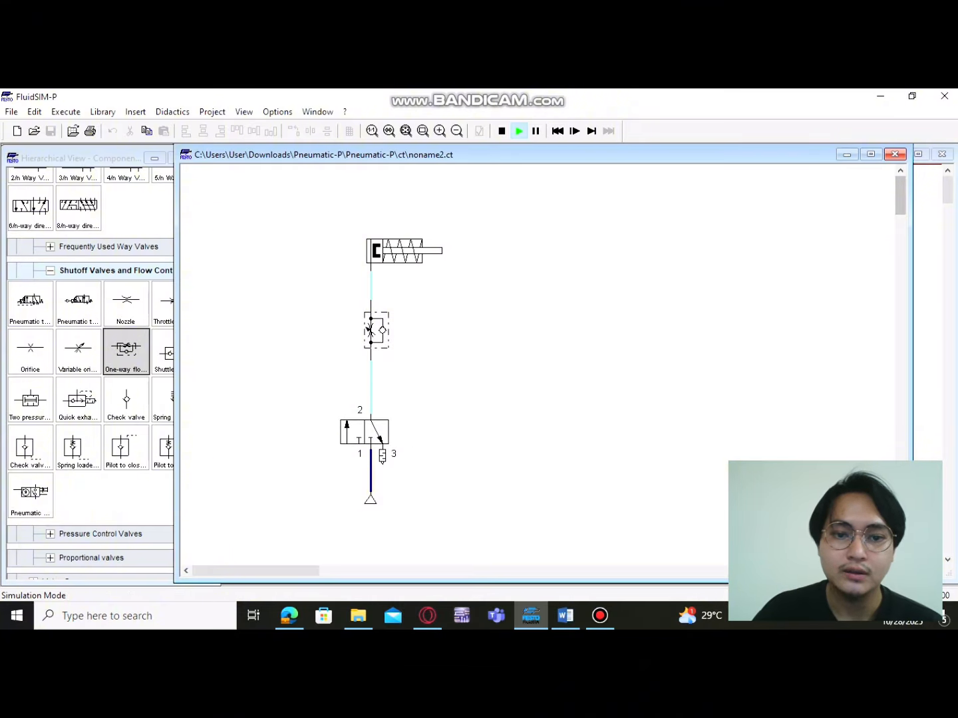
Set the one-way flow control valve's opening level to 42 % in the running simulation
double_click(370, 331)
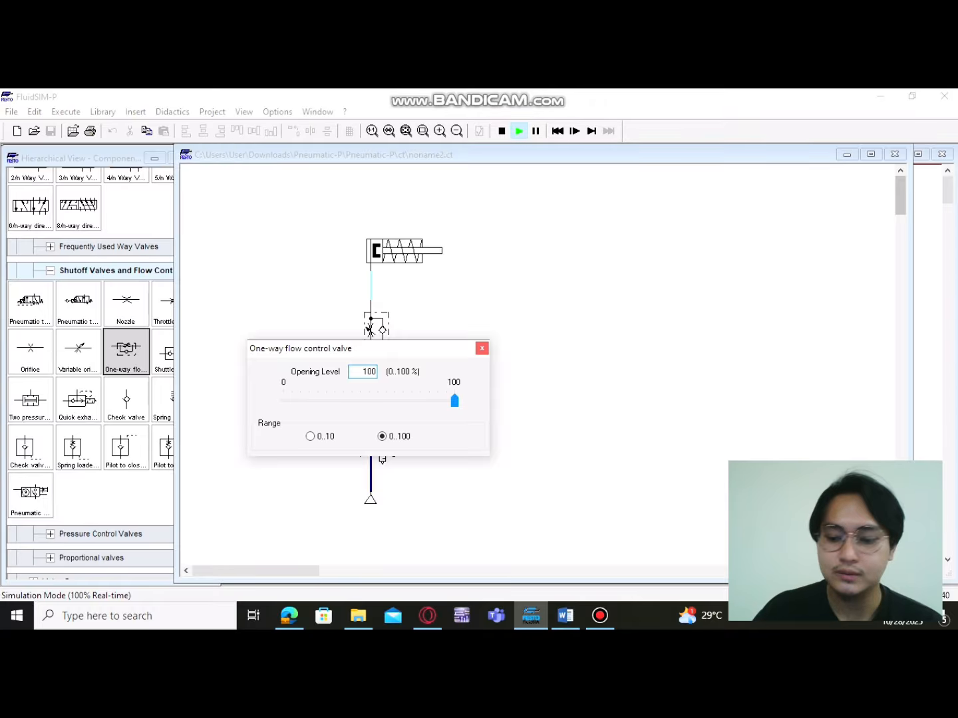
key(BackSpace)
key(BackSpace)
key(BackSpace)
text(0)
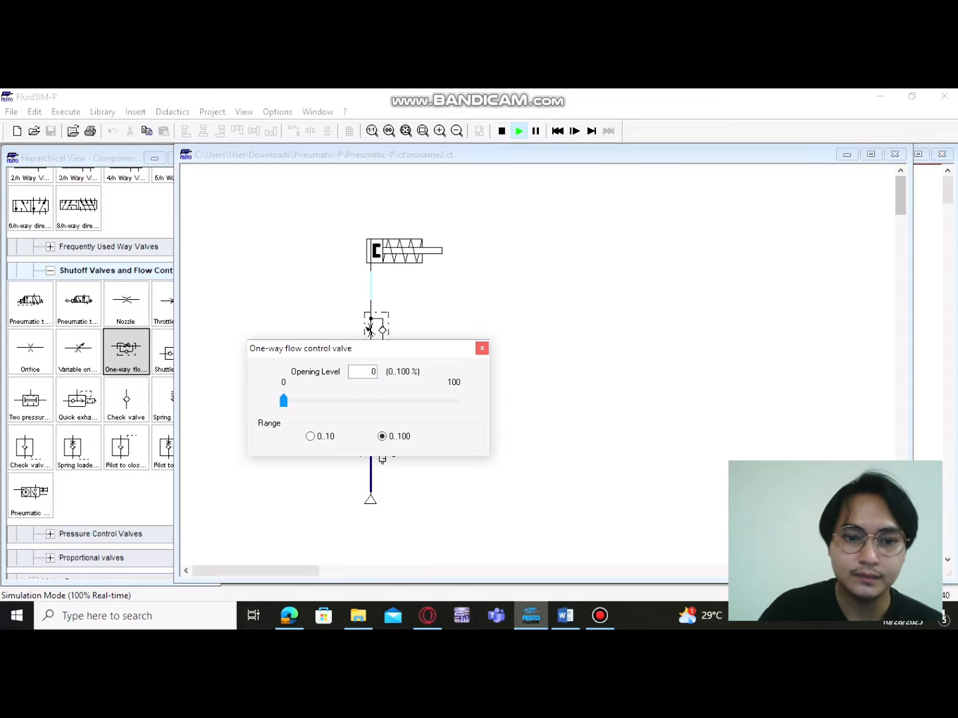
drag(283, 400, 355, 400)
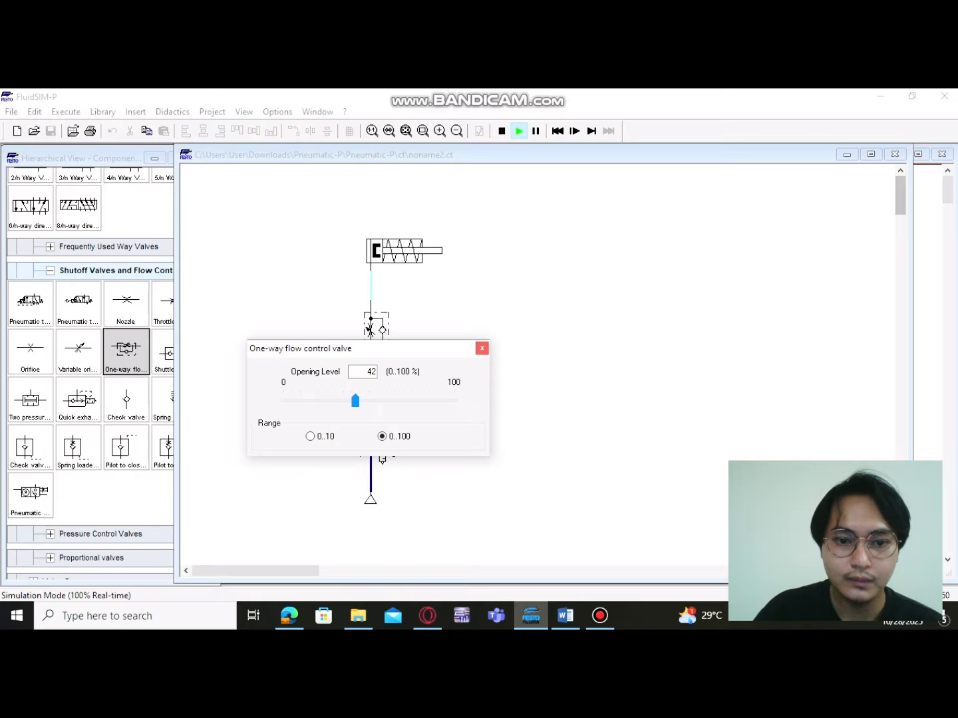
click(482, 349)
Set the flow control valve's opening level to 50.2 % and switch the 3/n way valve to extend and retract the cylinder
click(374, 331)
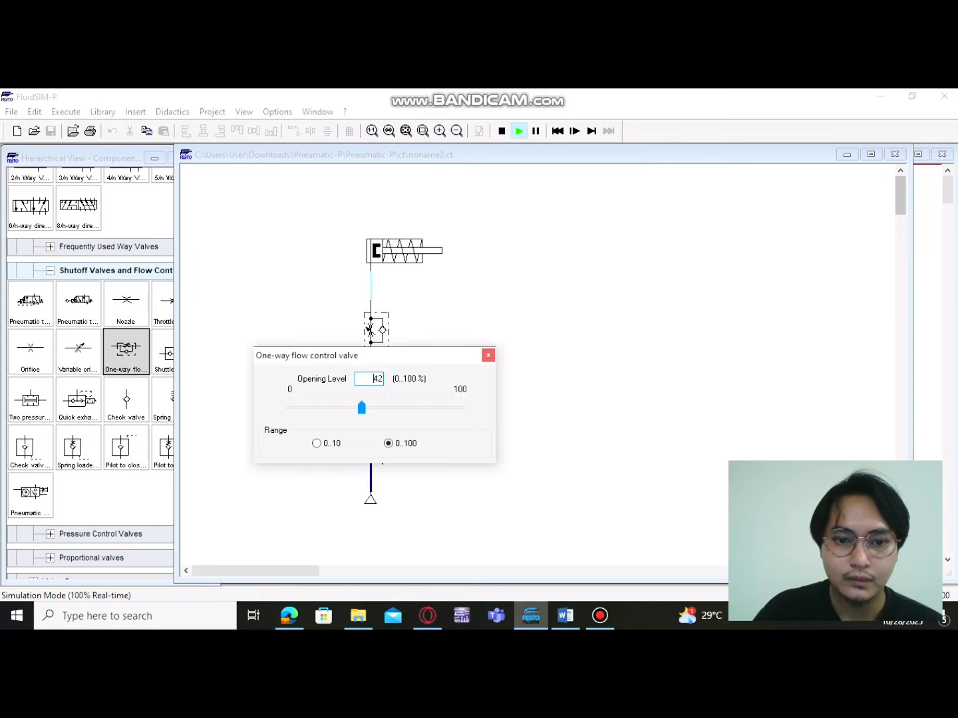
drag(362, 408, 376, 407)
click(488, 355)
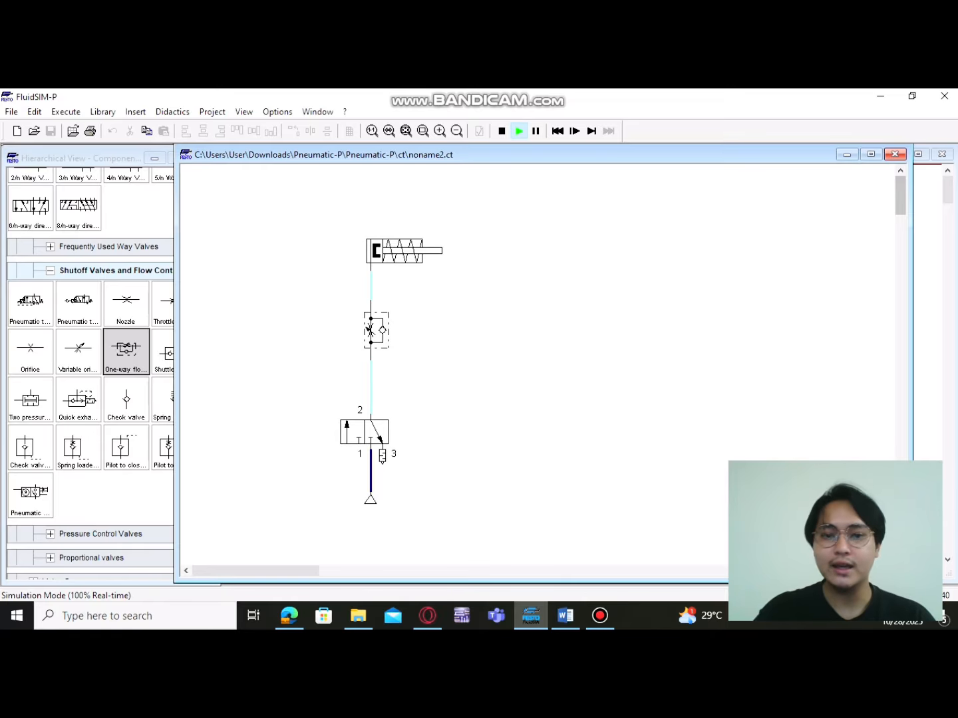
click(371, 432)
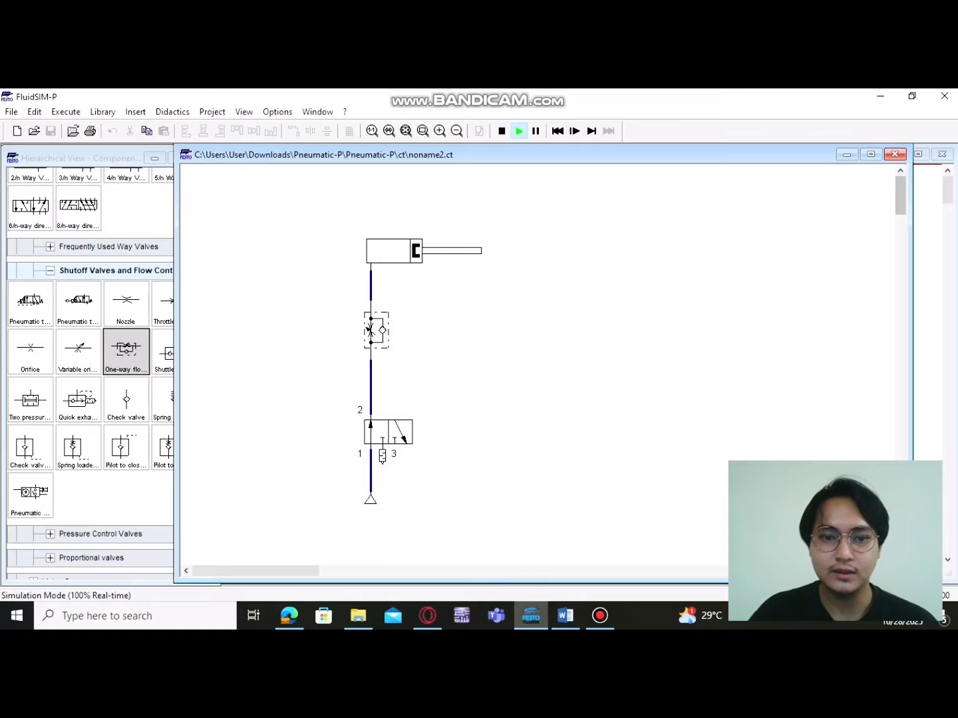
click(373, 433)
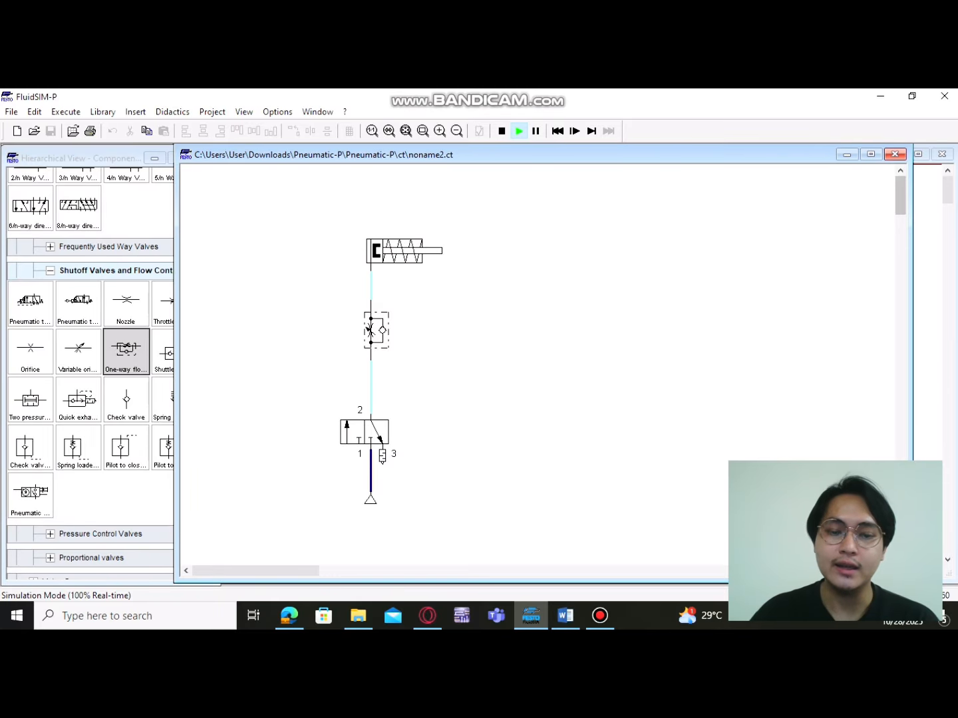
Set the one-way flow control valve's opening level to 10 % while the simulation runs
click(370, 330)
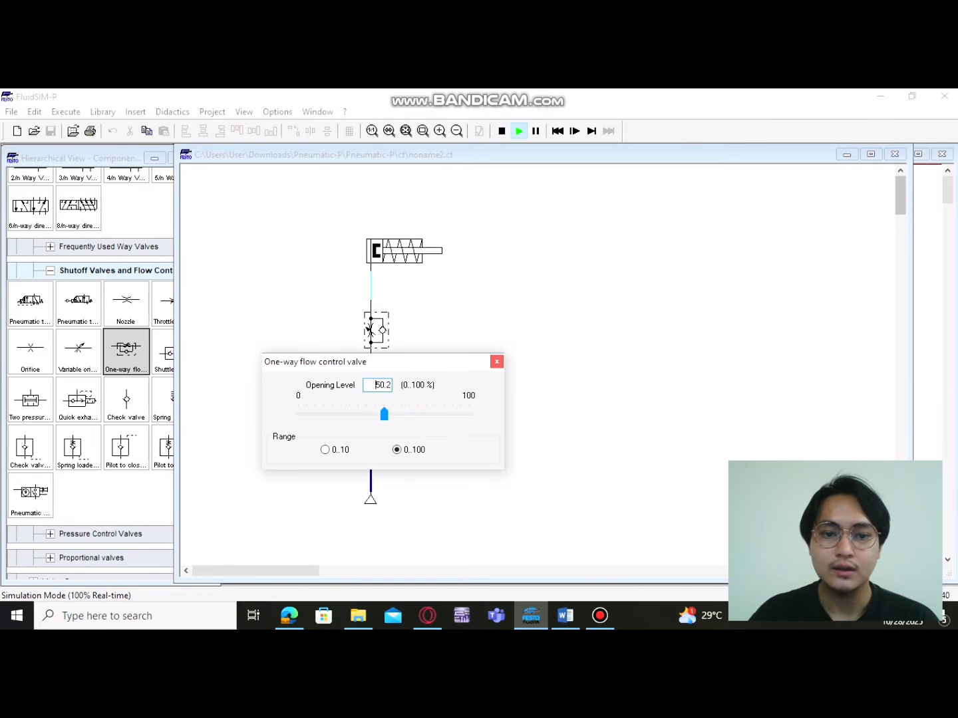
click(381, 386)
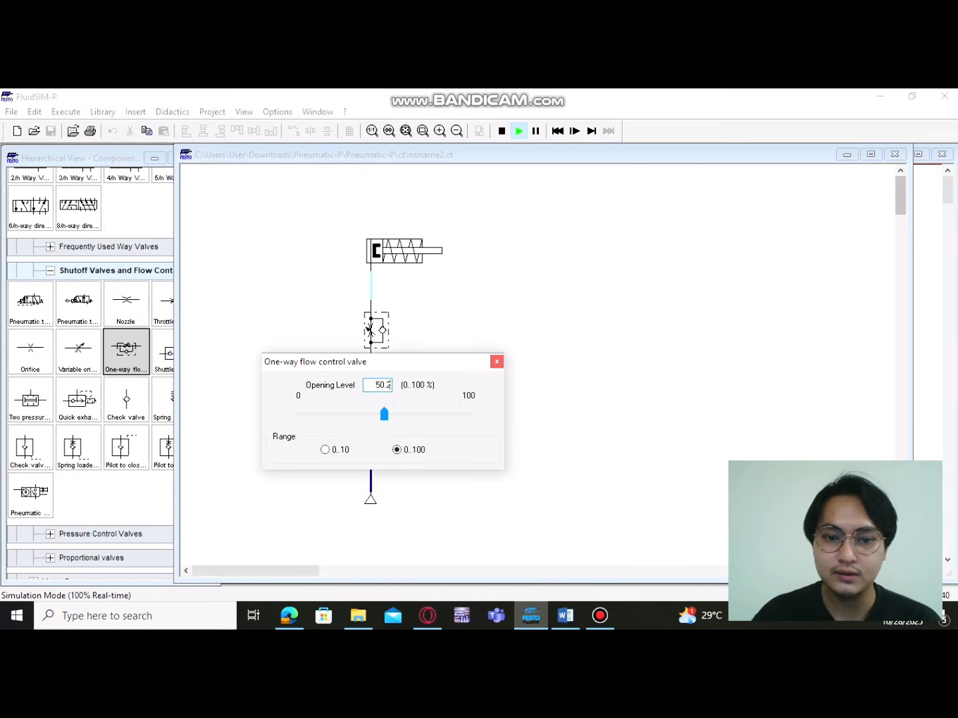
key(BackSpace)
key(BackSpace)
key(BackSpace)
key(BackSpace)
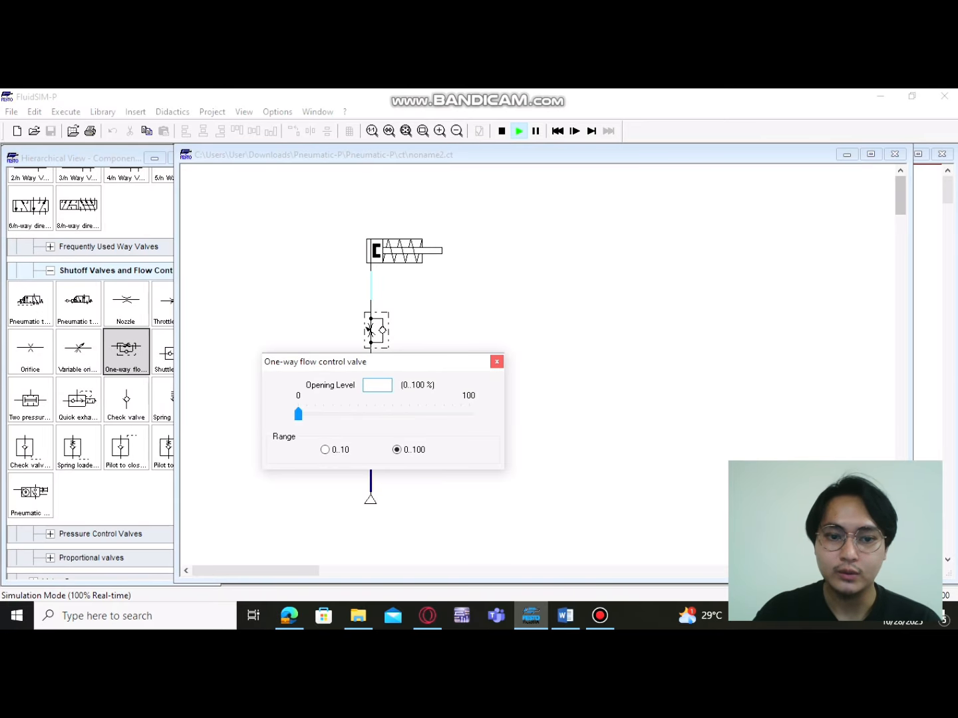
text(10)
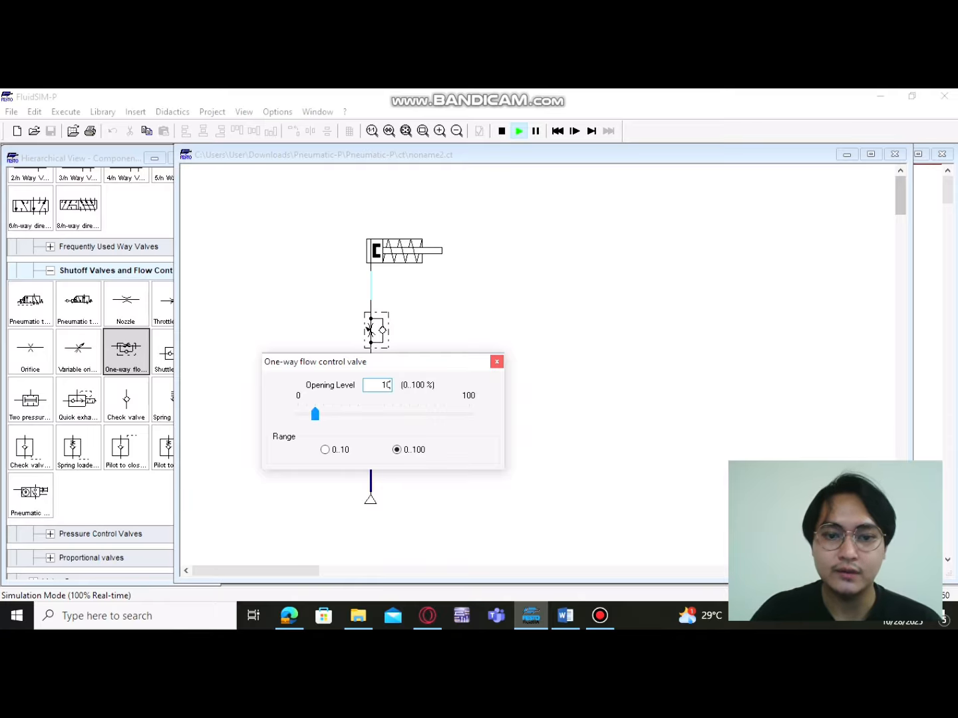
key(Return)
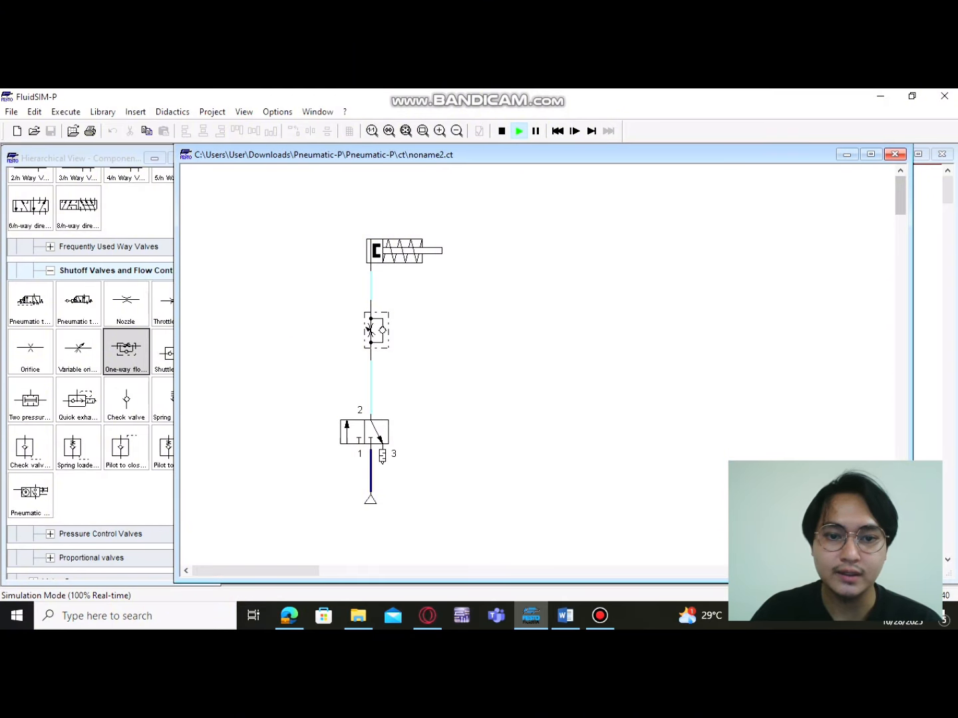
Extend and retract the cylinder with the 3/n way valve, and check the flow control valve's opening level
click(374, 432)
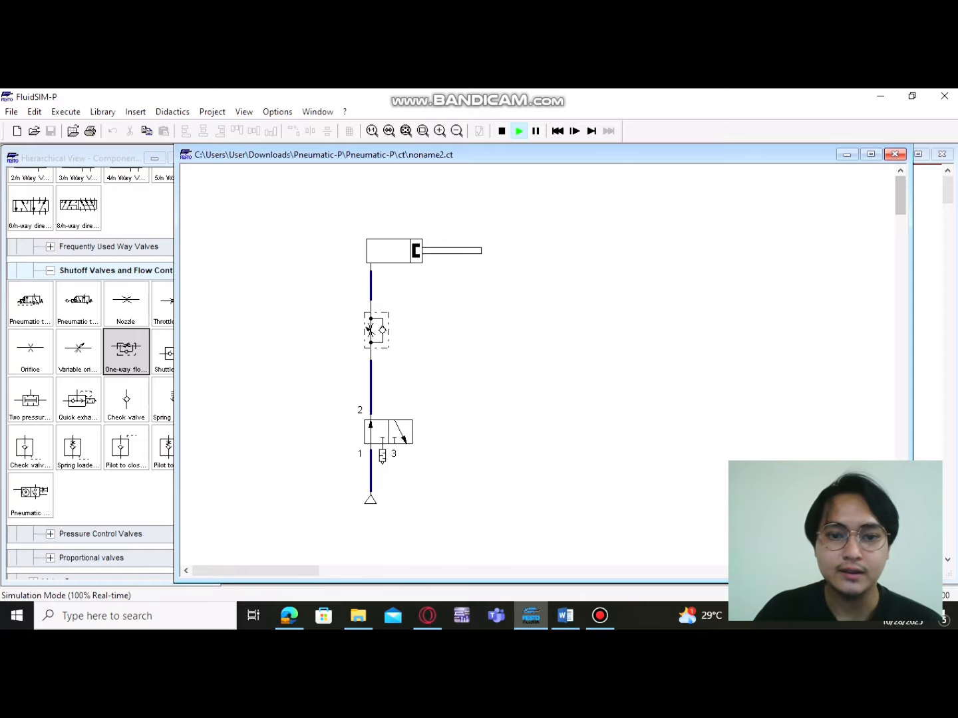
click(377, 432)
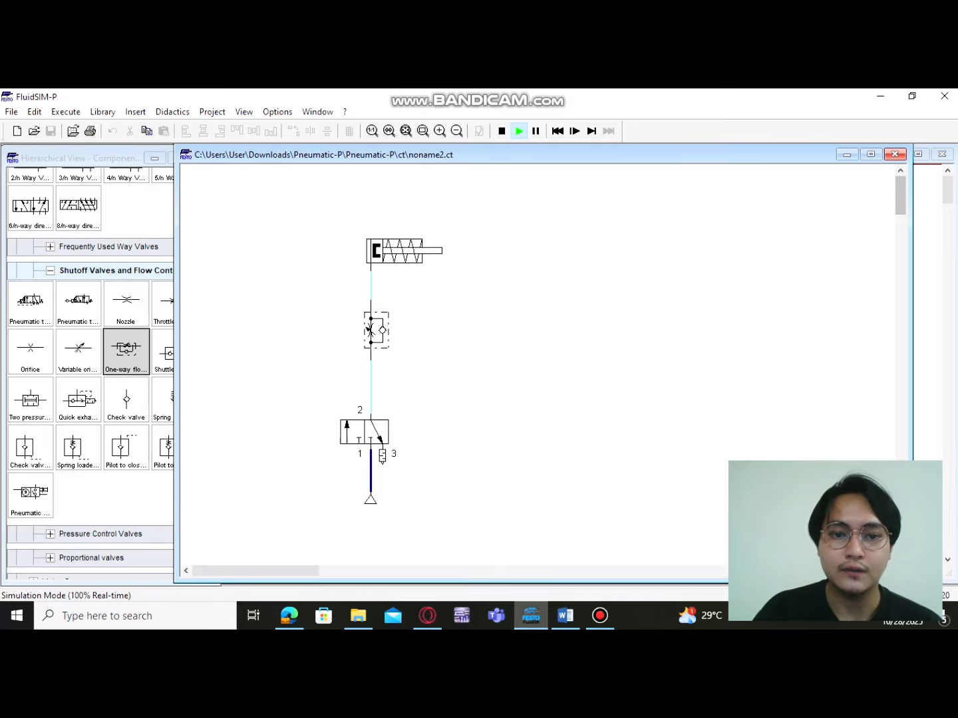
click(370, 331)
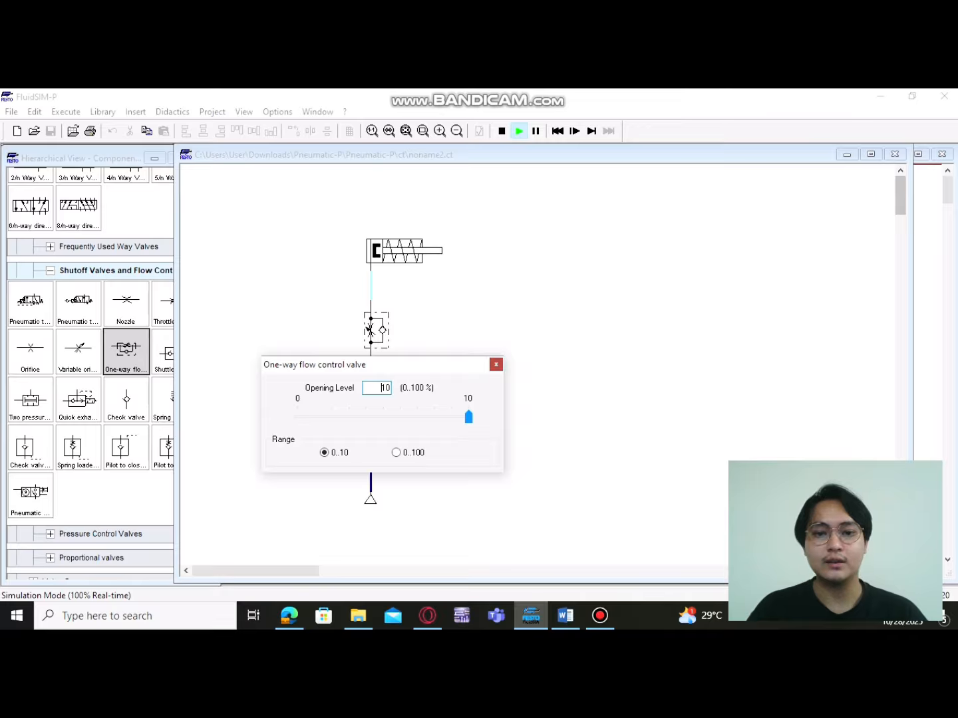
click(496, 364)
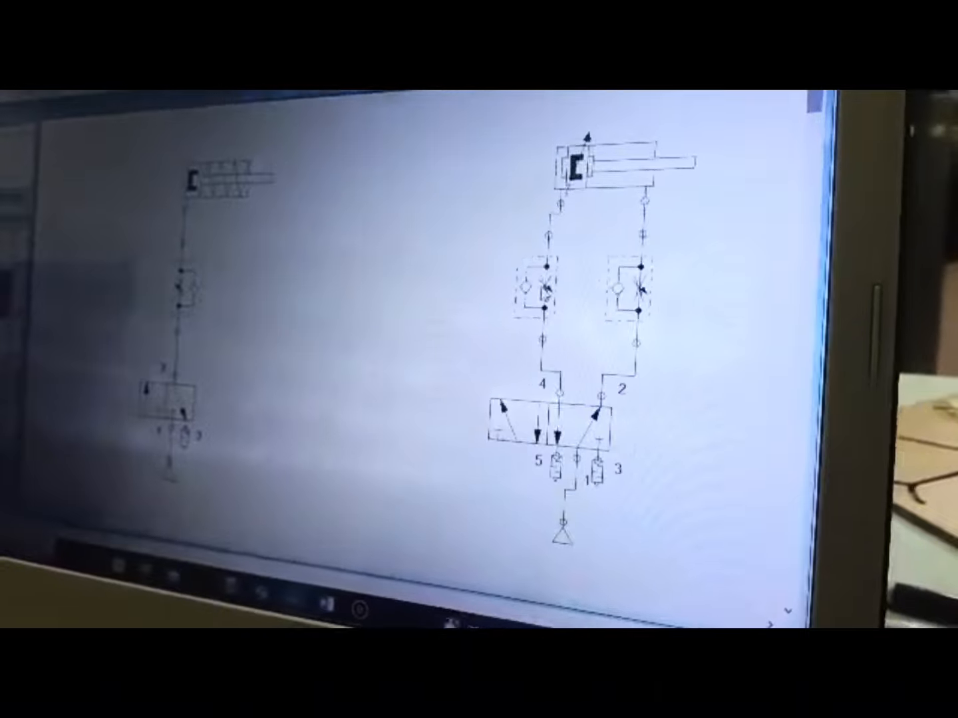
Simulate the double-acting cylinder circuit and switch its 5/n way valve back and forth to extend and retract the cylinder
mouse_move(504, 393)
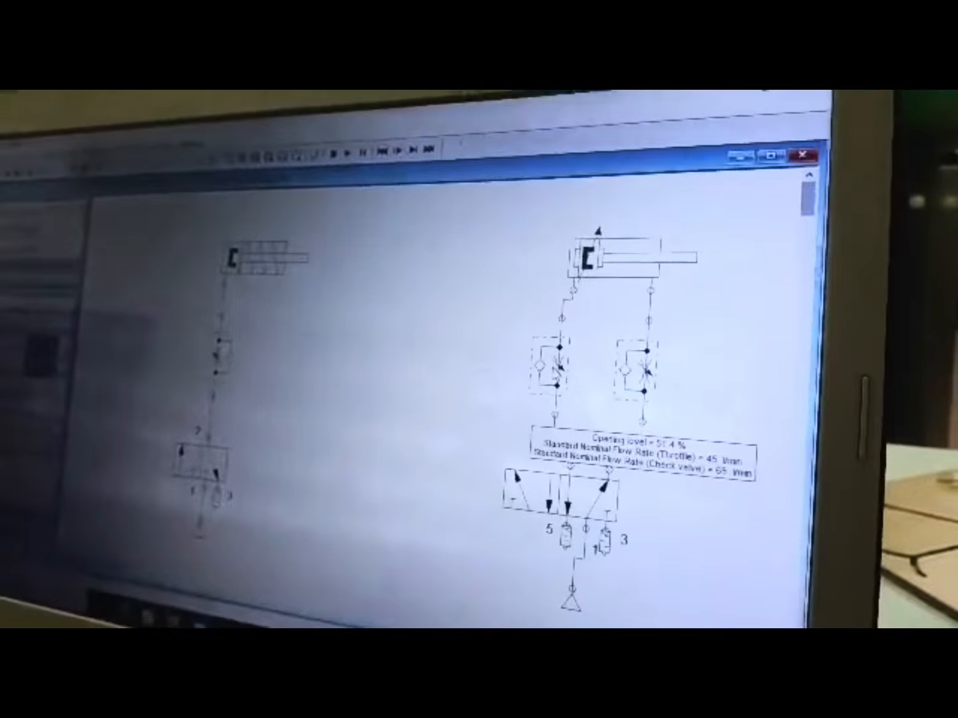
click(365, 141)
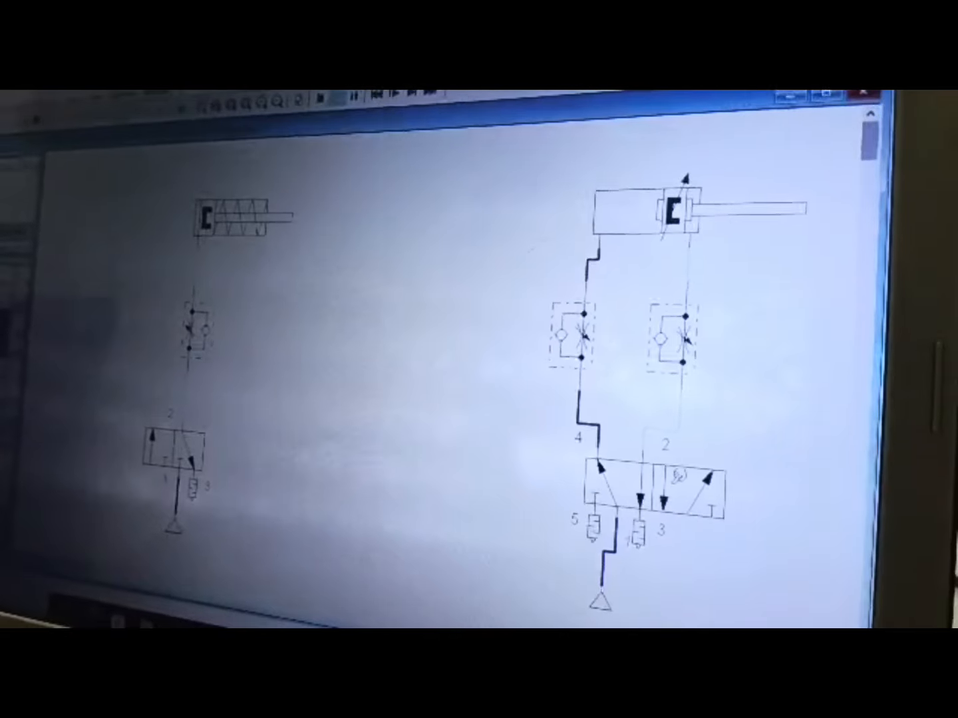
click(679, 475)
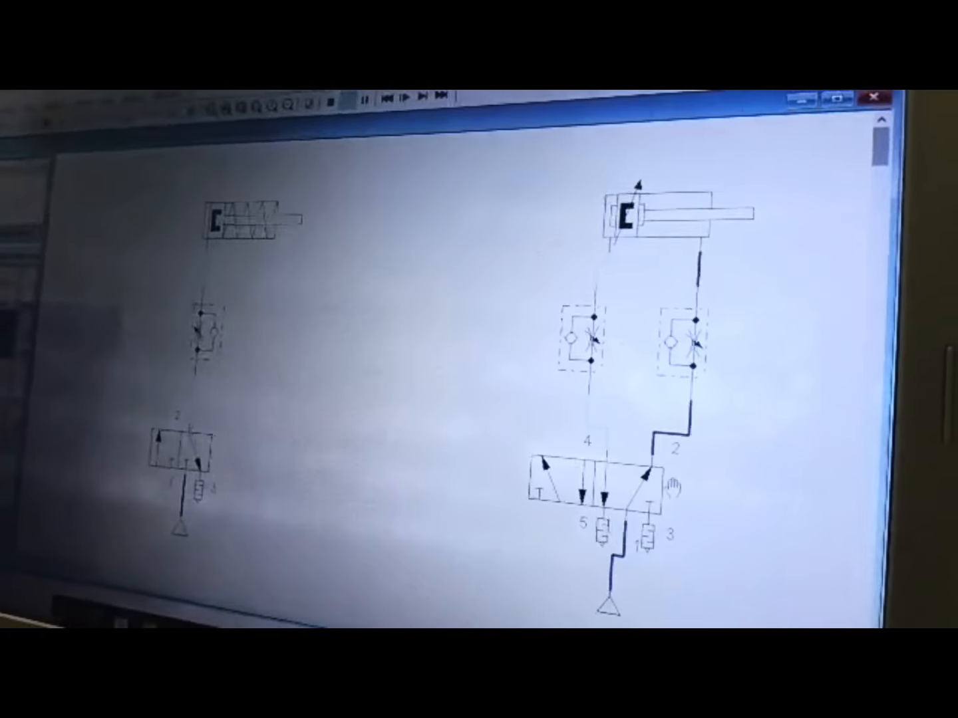
click(552, 499)
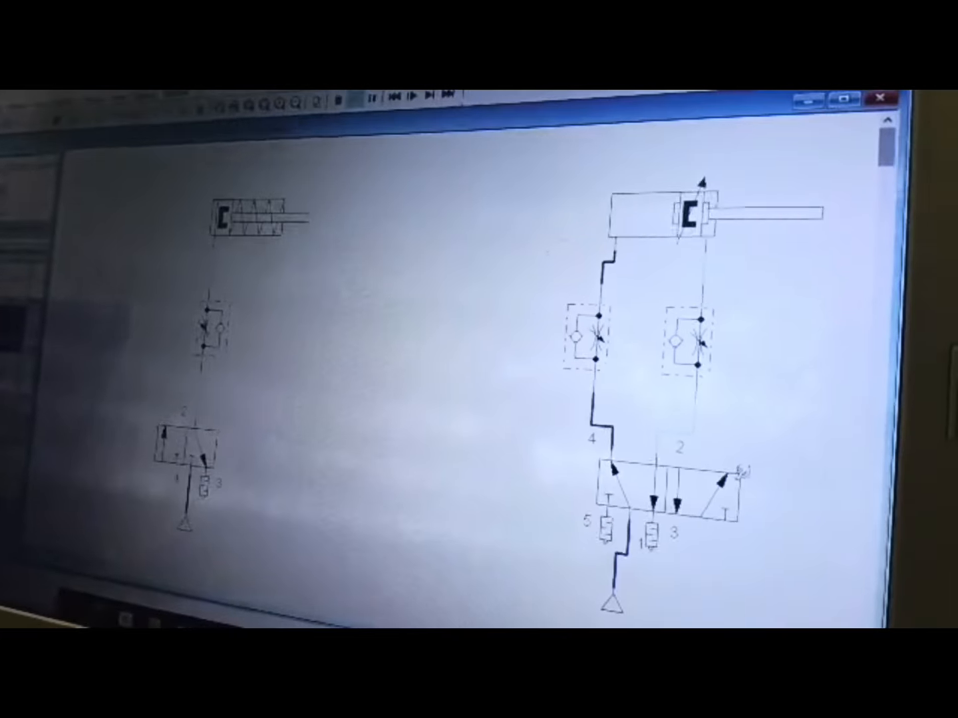
click(731, 477)
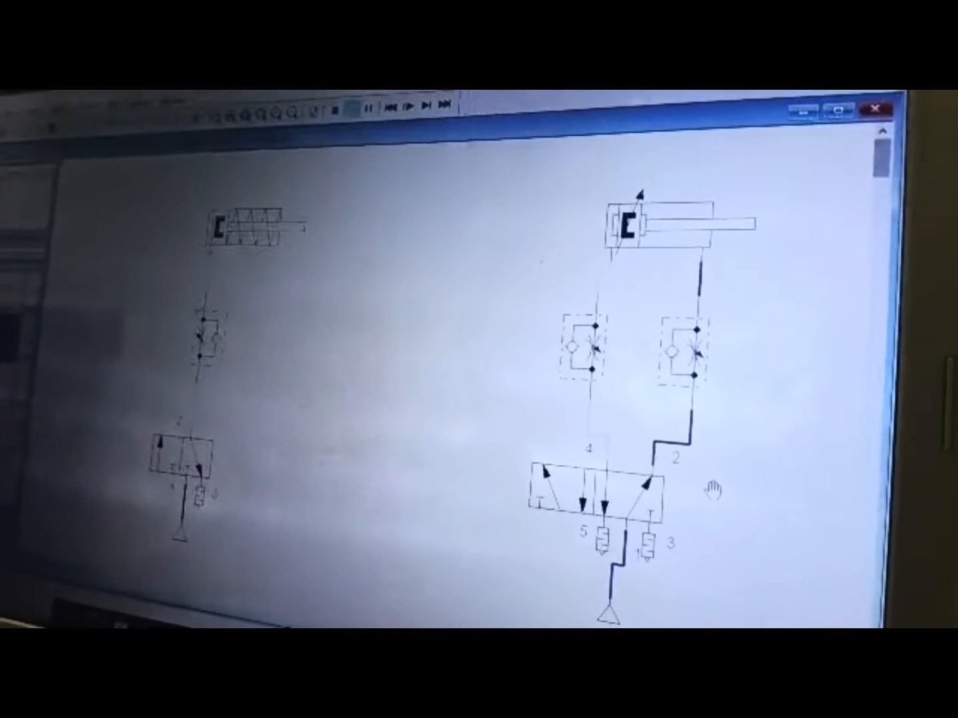